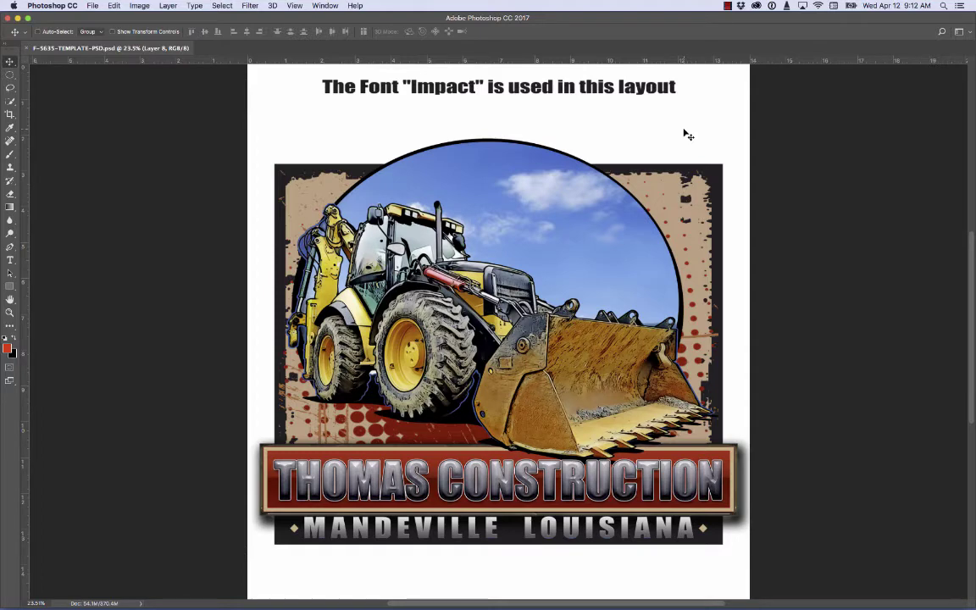
Display the layer list beside the artwork and delete the text layer reading "The Font "Impact" is used in this layout".
left_click(325, 6)
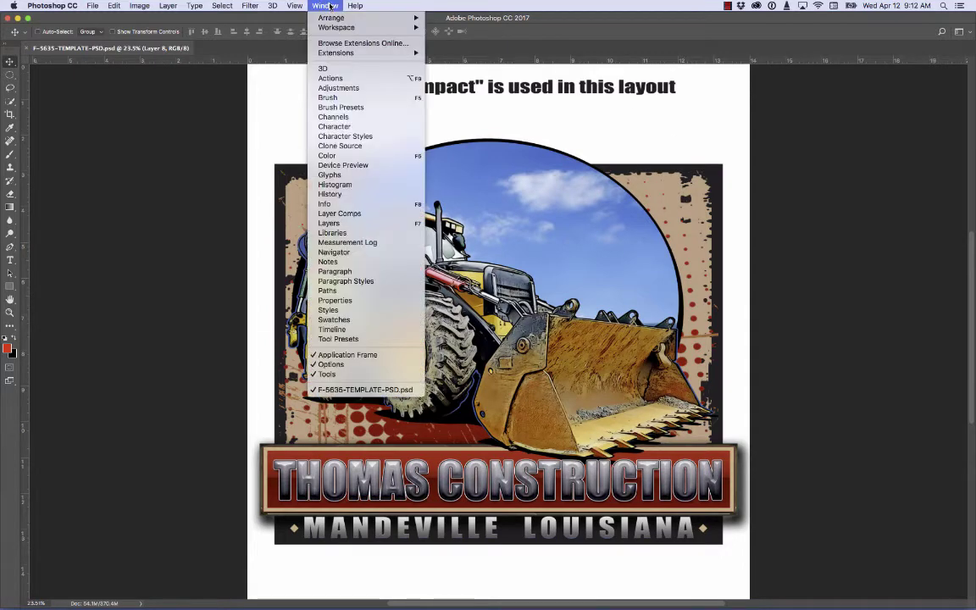
left_click(340, 224)
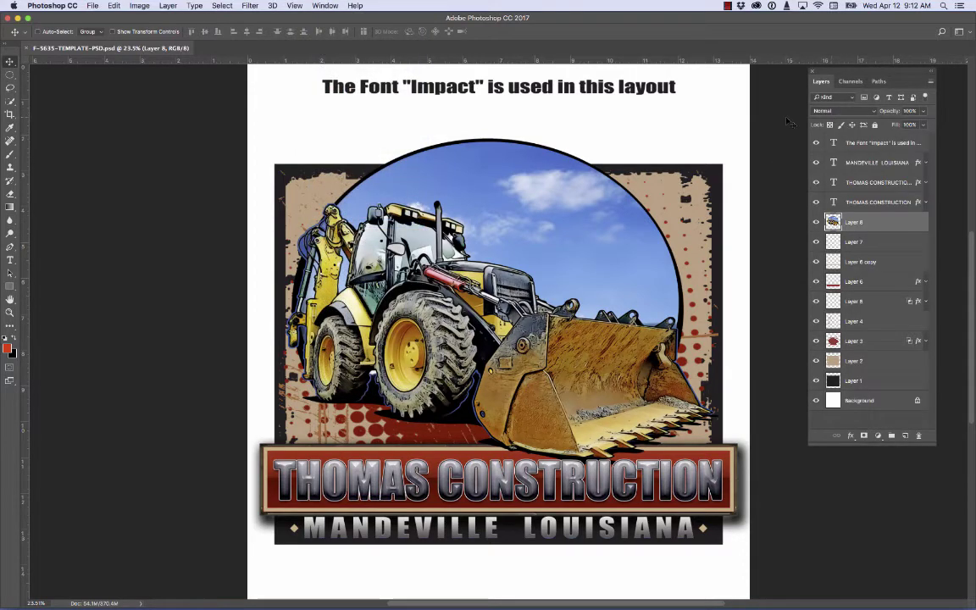
left_click_drag(873, 74, 822, 73)
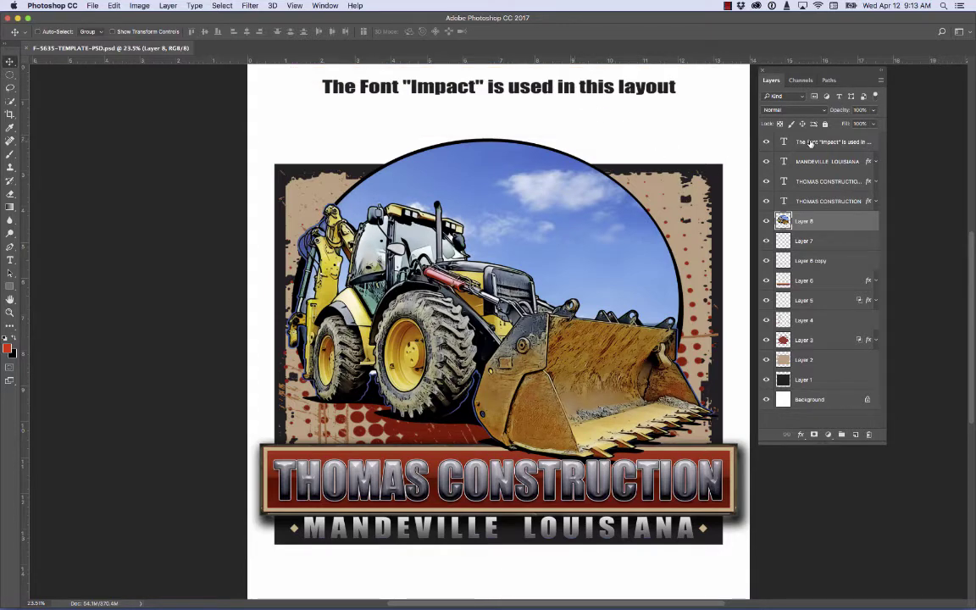
left_click(766, 142)
left_click_drag(818, 142, 868, 434)
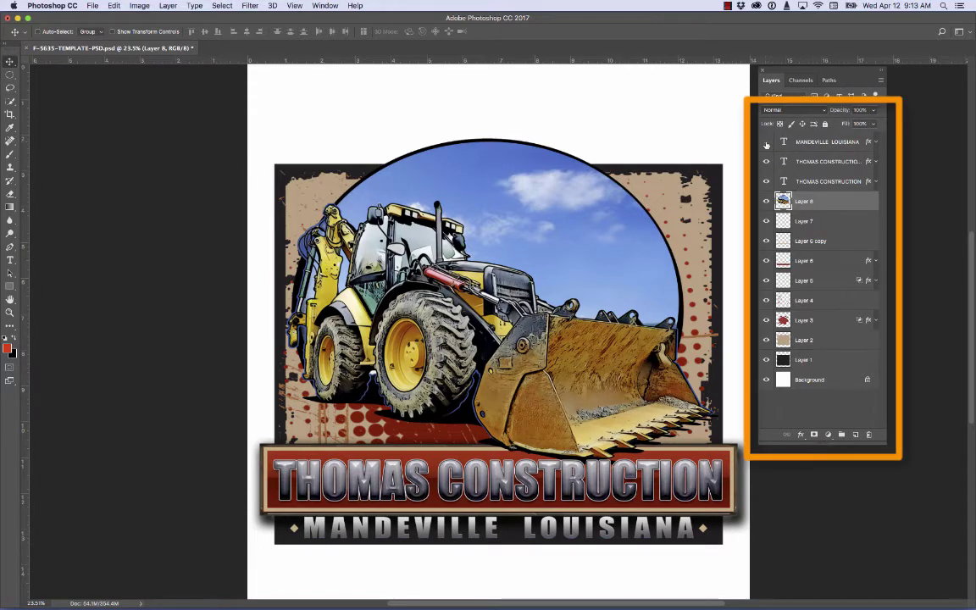
Hide and reshow the MANDEVILLE LOUISIANA text, the tractor on Layer 8 and Layer 7 to examine what each contains.
left_click(766, 143)
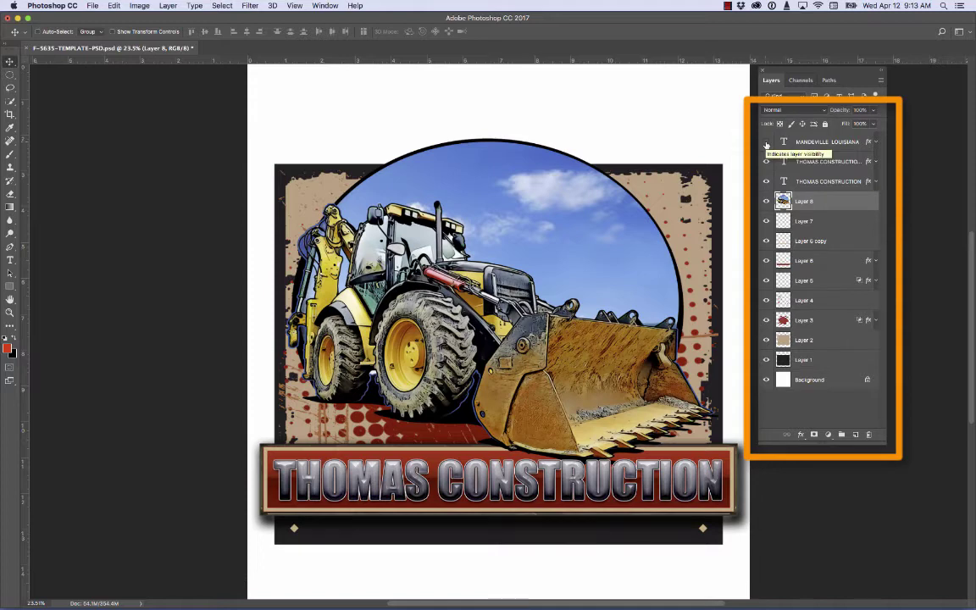
left_click(766, 142)
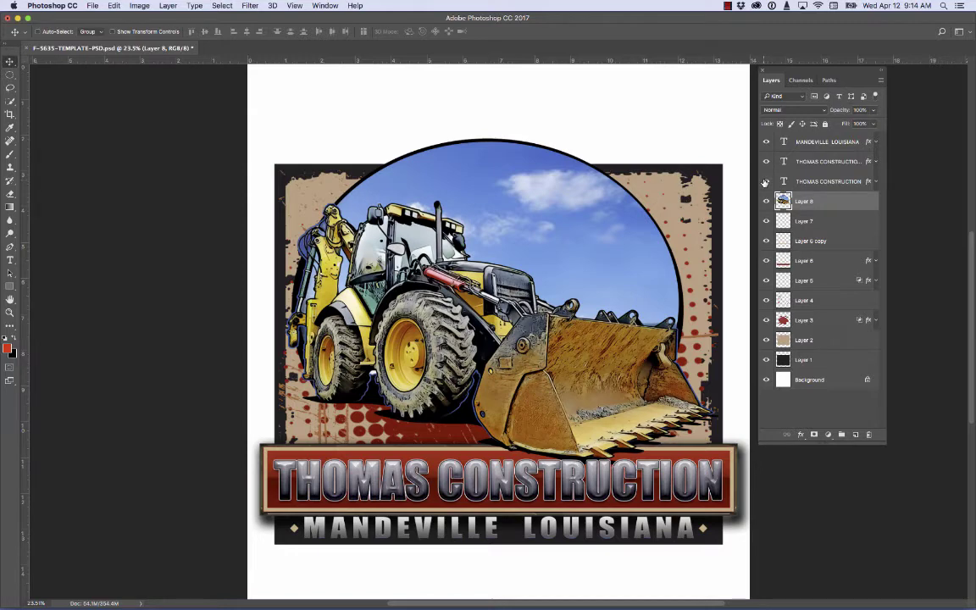
left_click(766, 201)
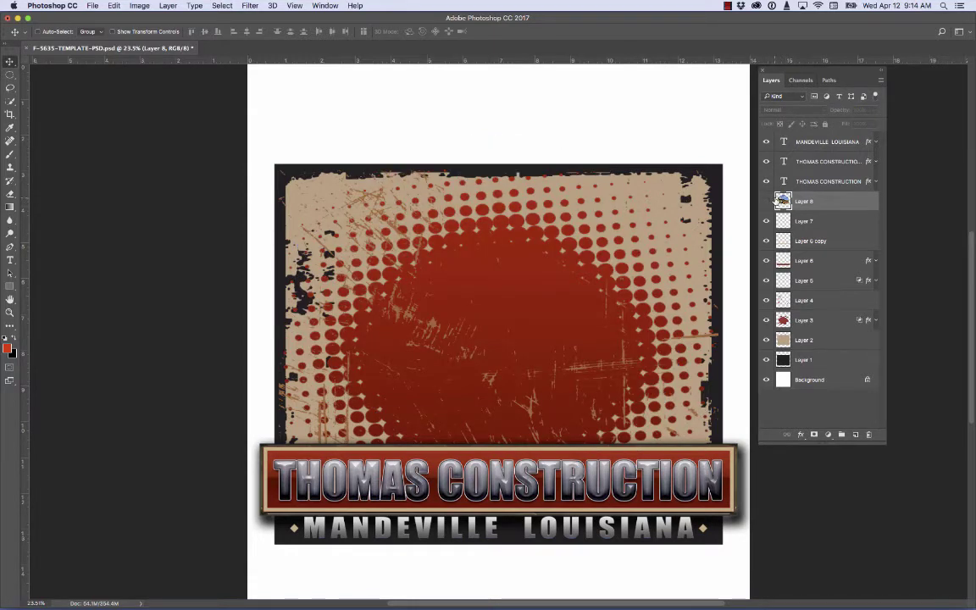
left_click(766, 221)
left_click(766, 220)
left_click(766, 220)
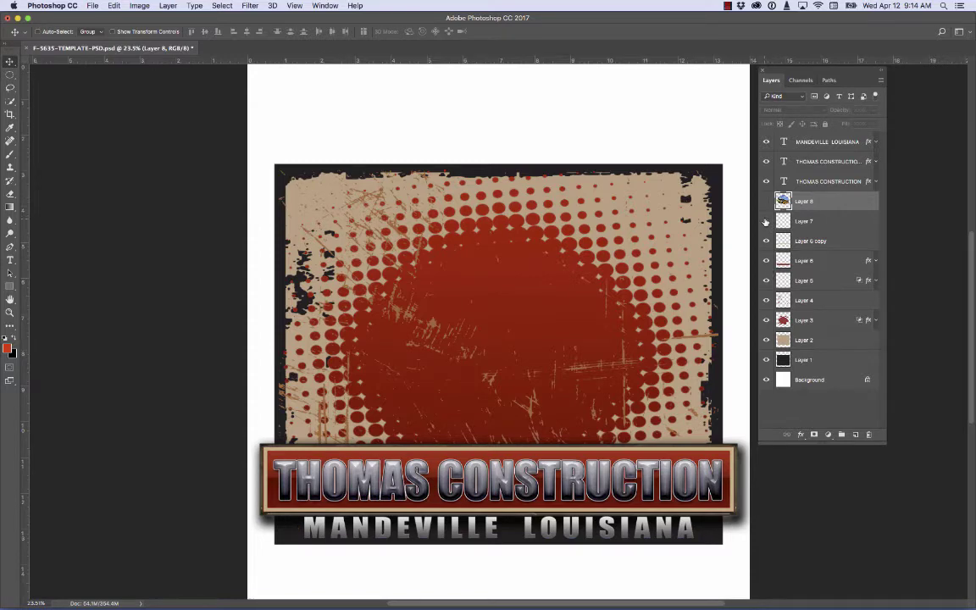
left_click(766, 221)
left_click(766, 201)
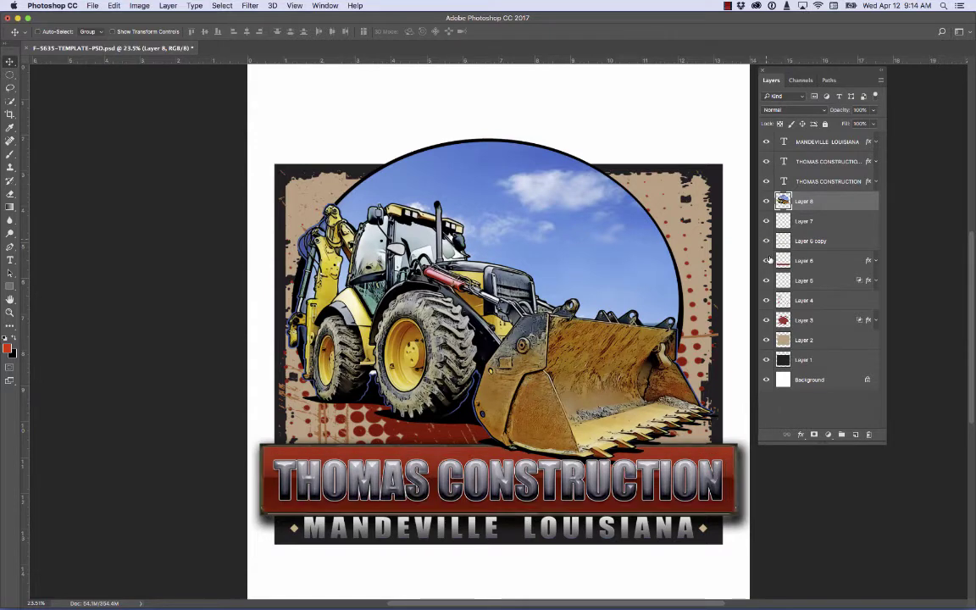
Hide and reshow Layer 6 and Layer 5 to examine which parts of the banner they hold.
left_click(766, 261)
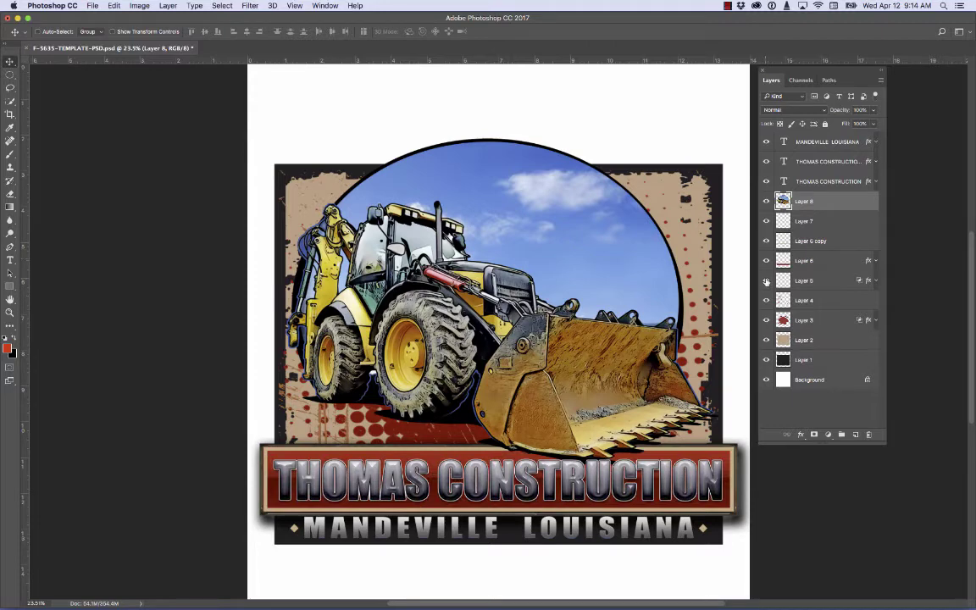
left_click(766, 280)
left_click(766, 280)
left_click(766, 280)
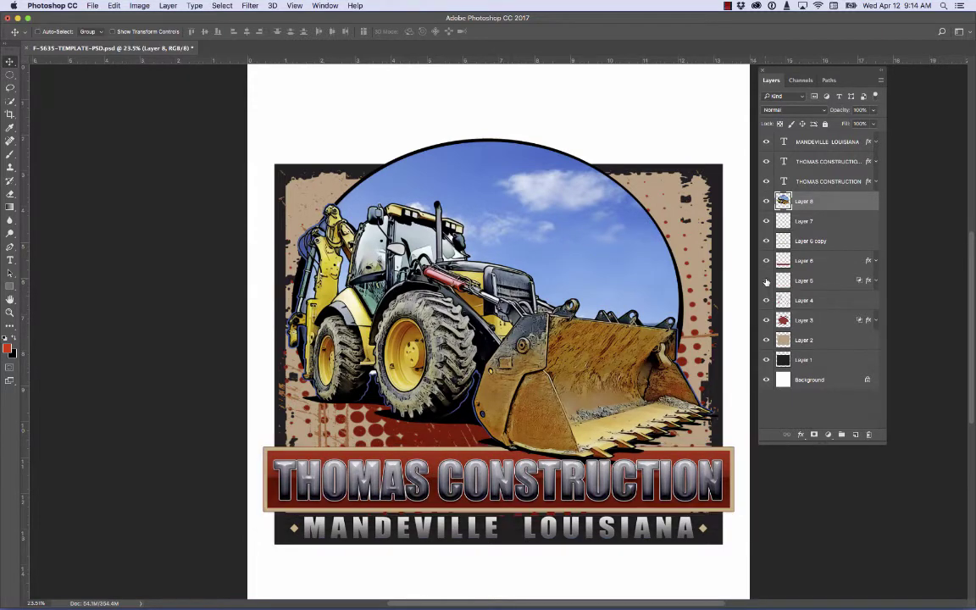
left_click(766, 280)
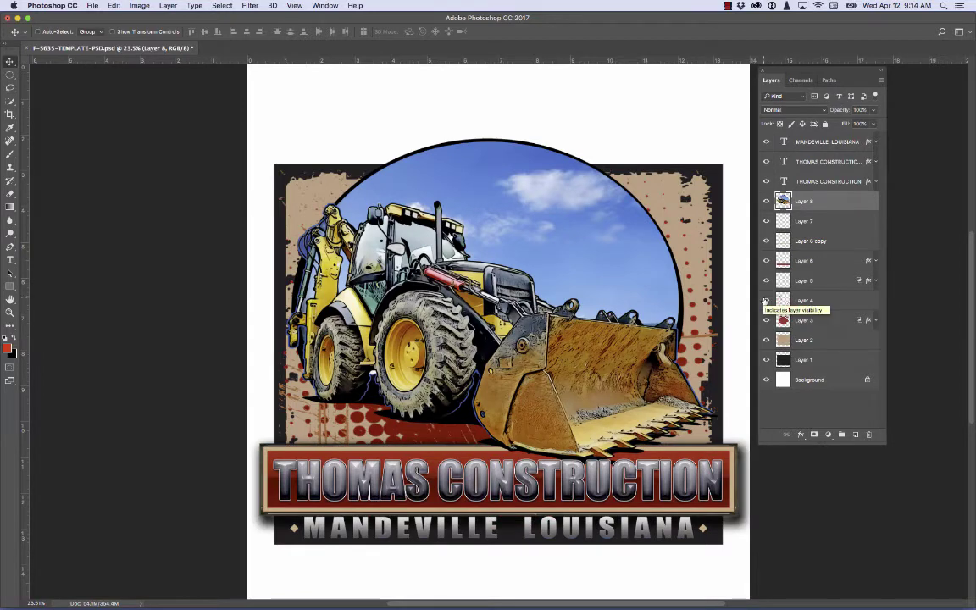
Hide and reshow Layer 4 and Layer 3 to examine their part of the background texture.
left_click(766, 301)
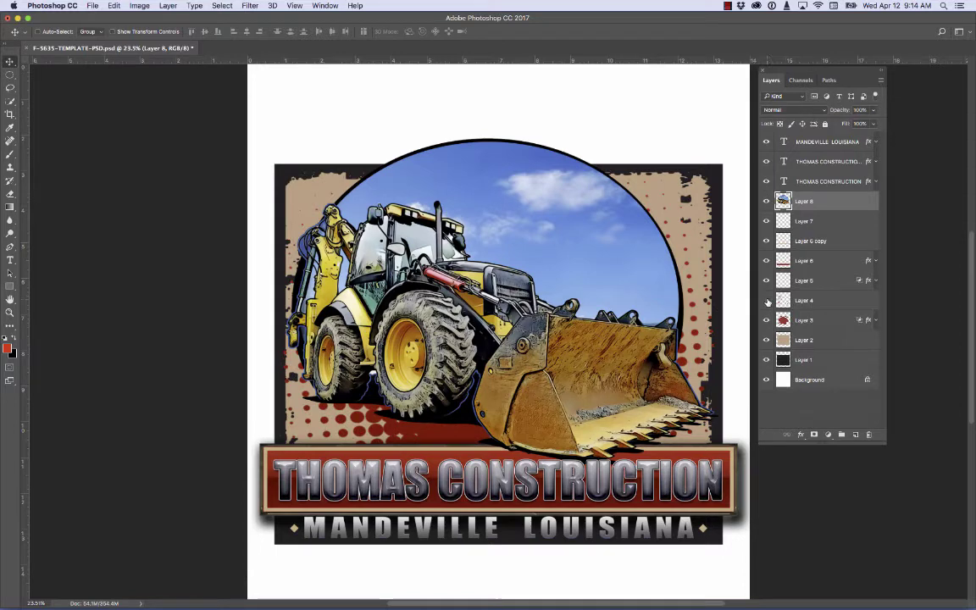
left_click(767, 301)
left_click(767, 301)
left_click(766, 301)
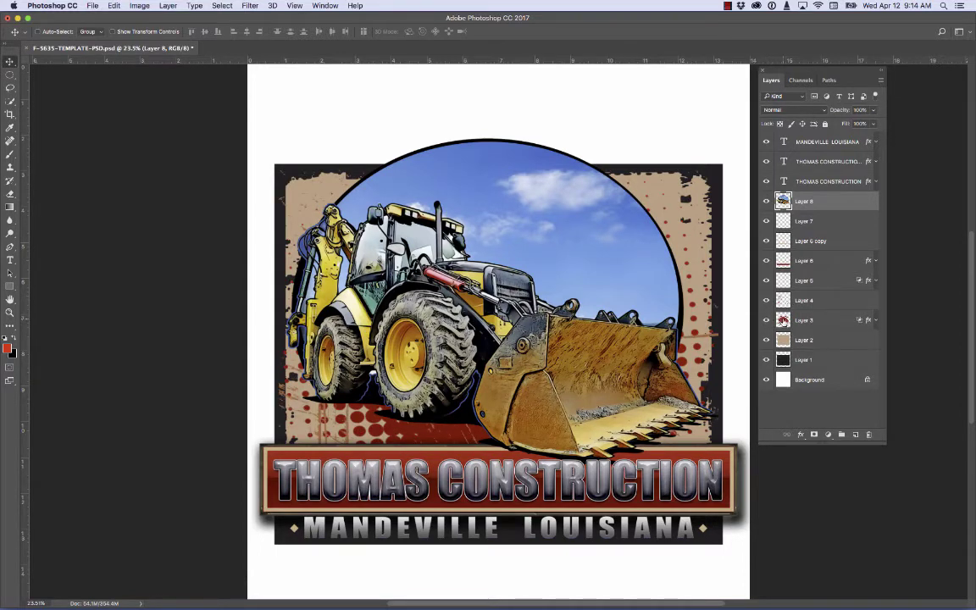
left_click(767, 321)
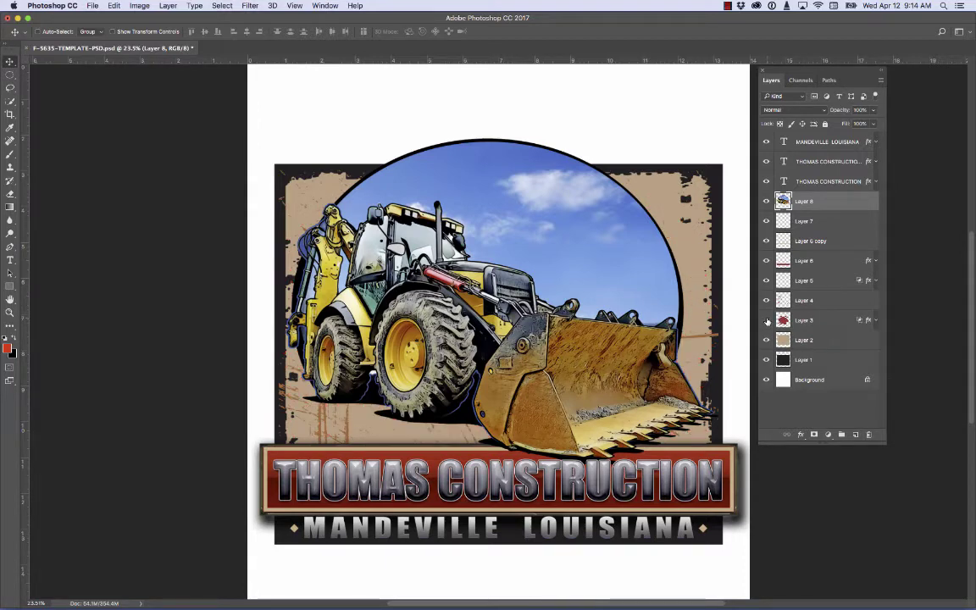
left_click(767, 320)
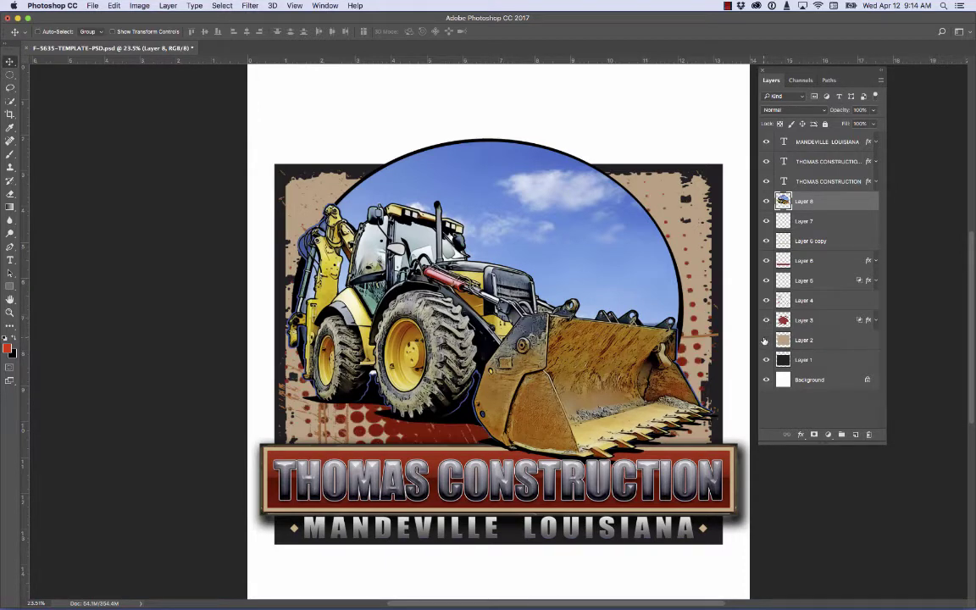
Hide and reshow Layer 2 and Layer 1 to examine the base panels behind the artwork.
left_click(766, 340)
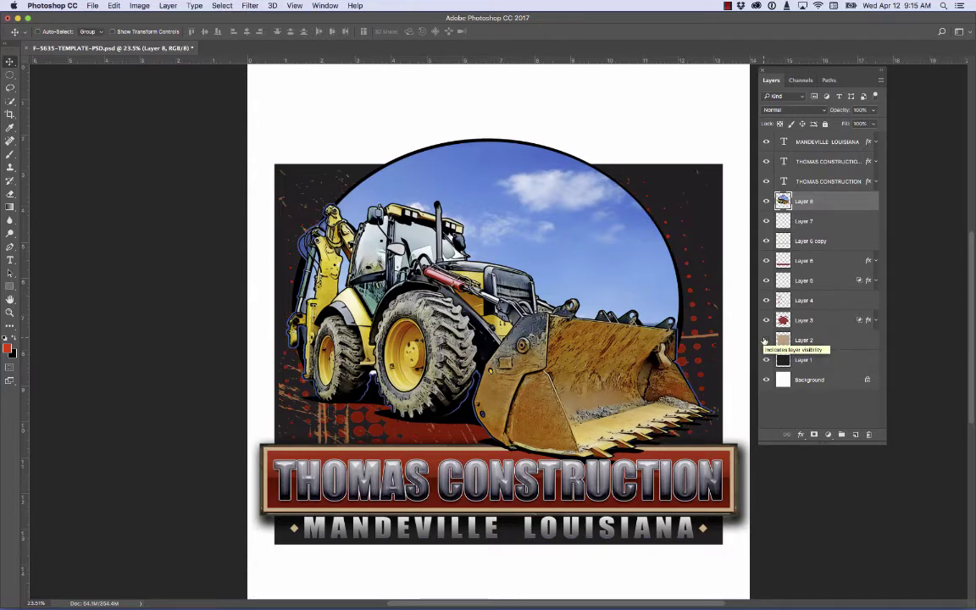
left_click(766, 340)
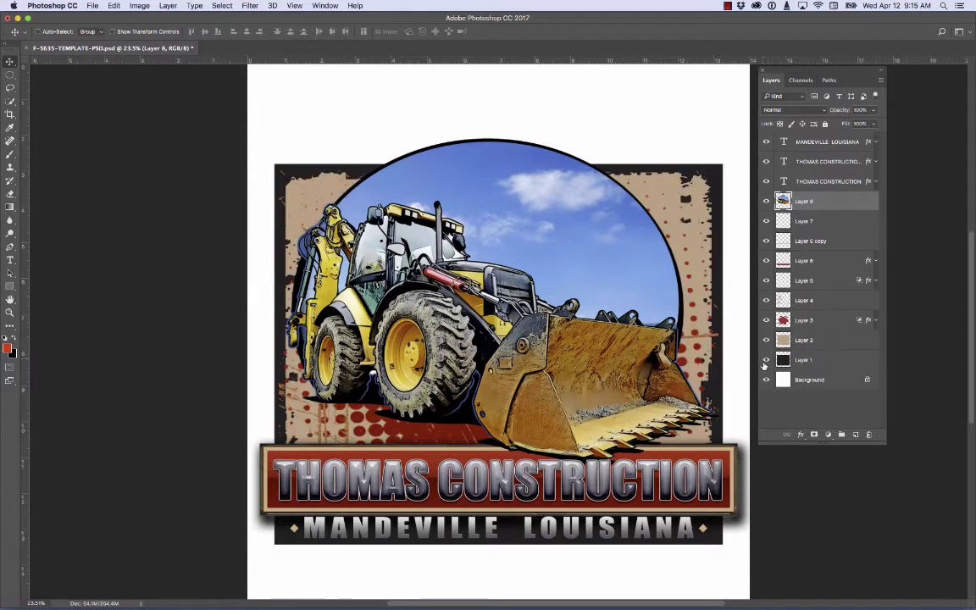
left_click(766, 360)
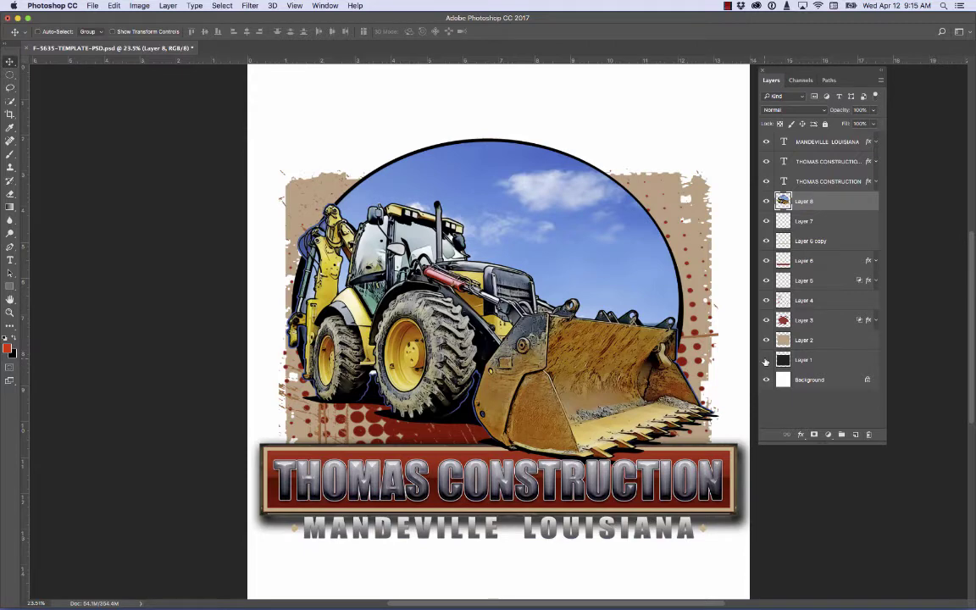
left_click(766, 360)
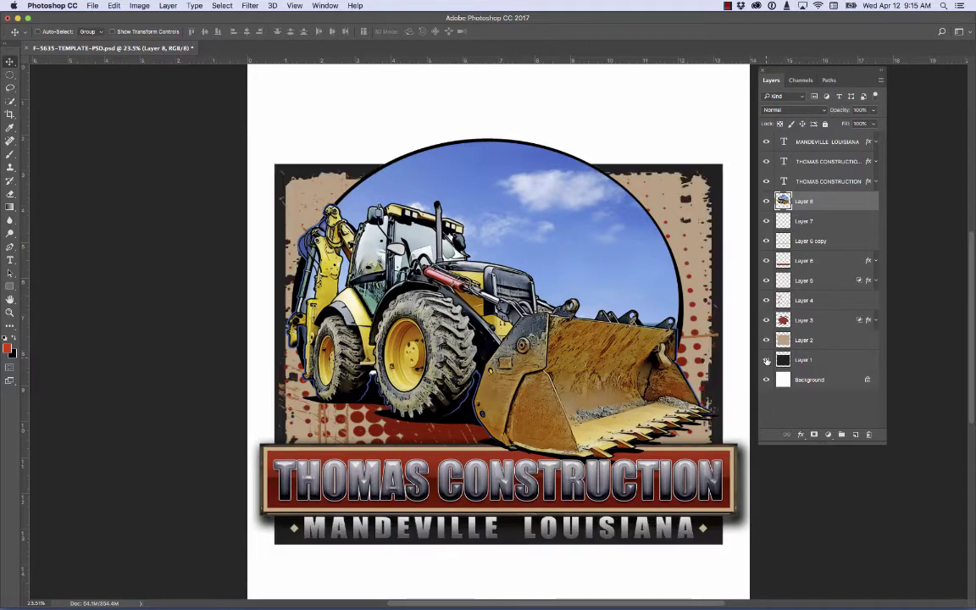
left_click(766, 360)
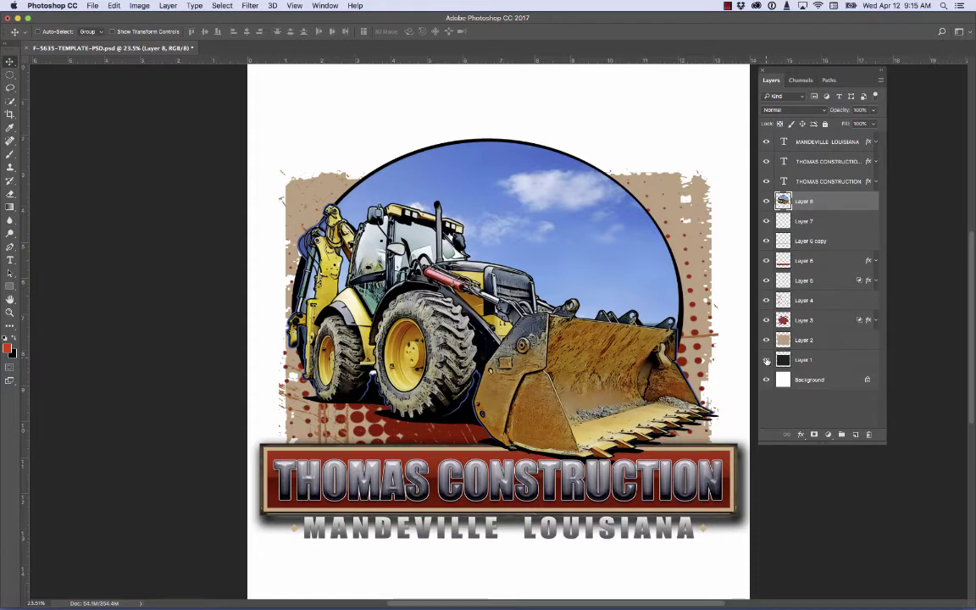
left_click(766, 360)
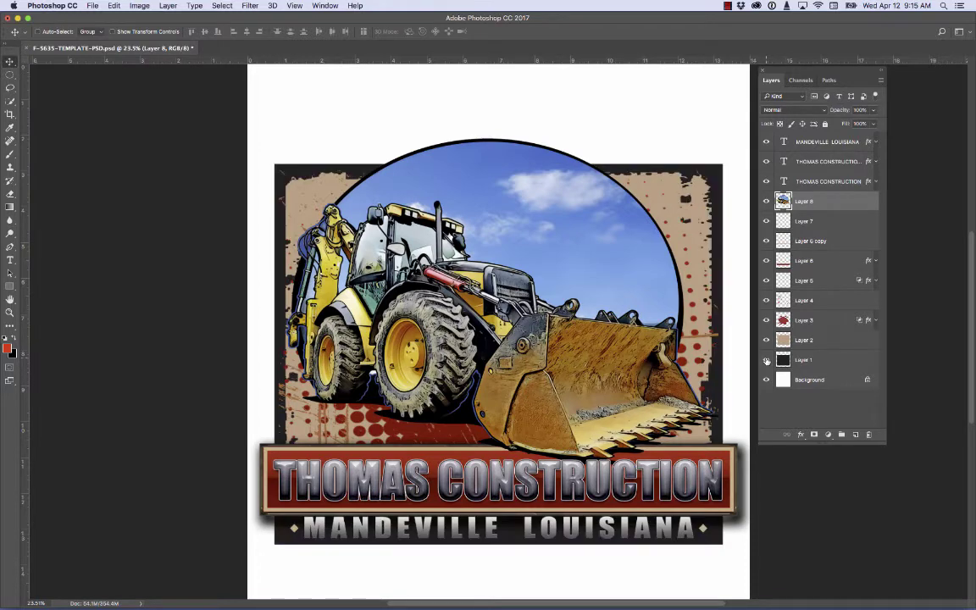
Open the image MA30018-DIGITAL.png alongside the template.
left_click(92, 5)
left_click(104, 27)
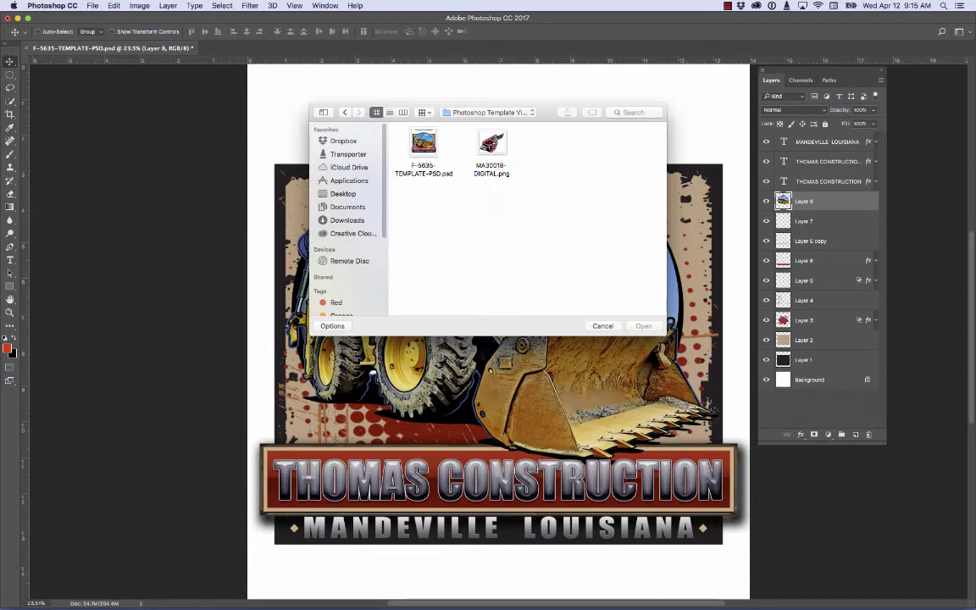
left_click(493, 146)
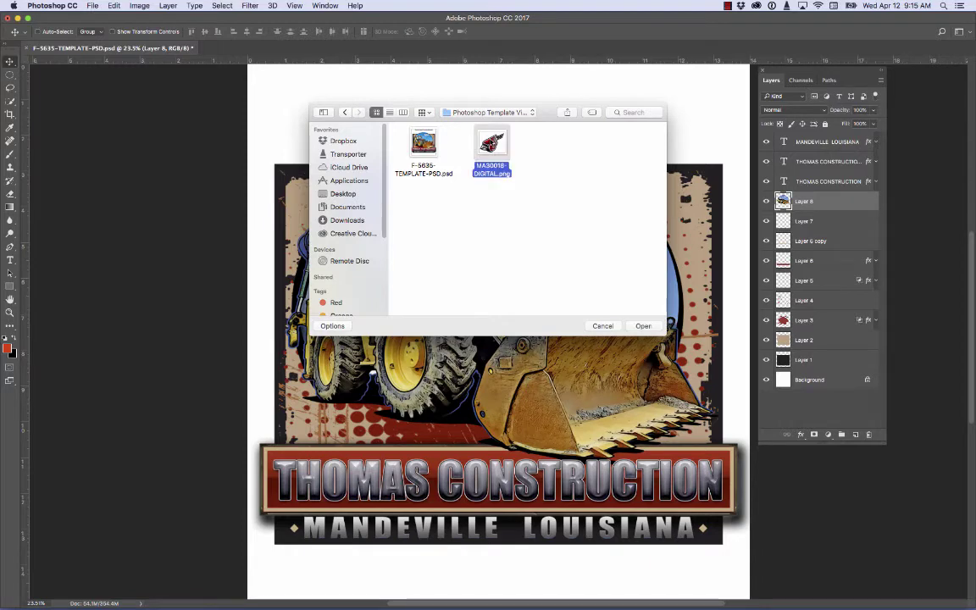
left_click(640, 326)
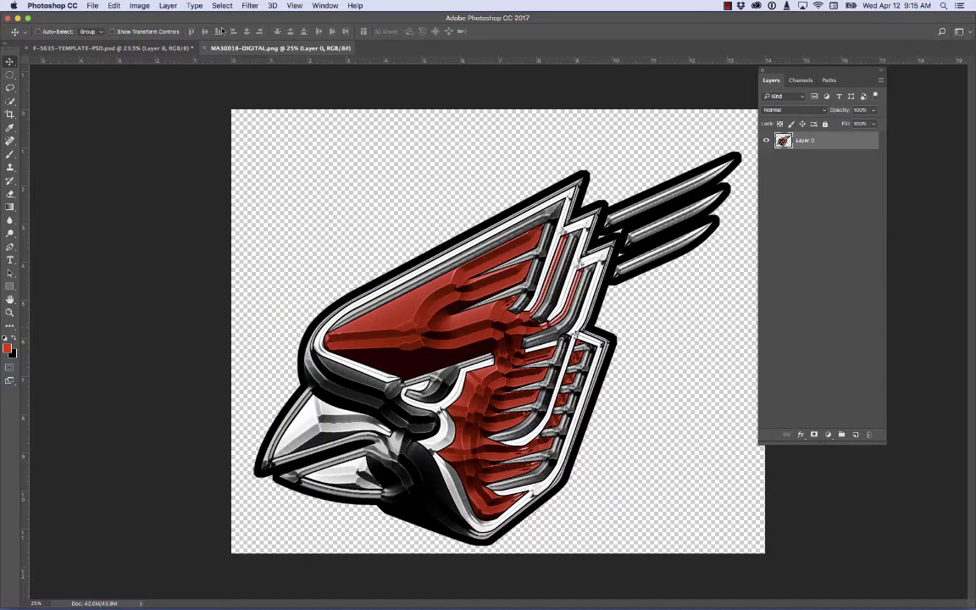
Copy the bird layer from MA30018-DIGITAL.png into the template above the tractor, and hide the tractor on Layer 8.
left_click(73, 49)
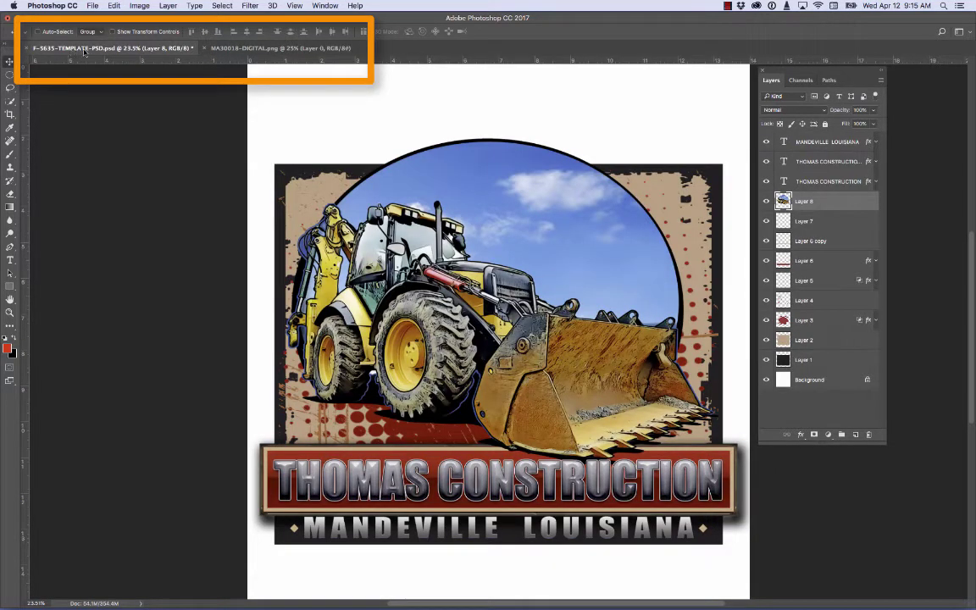
left_click(227, 49)
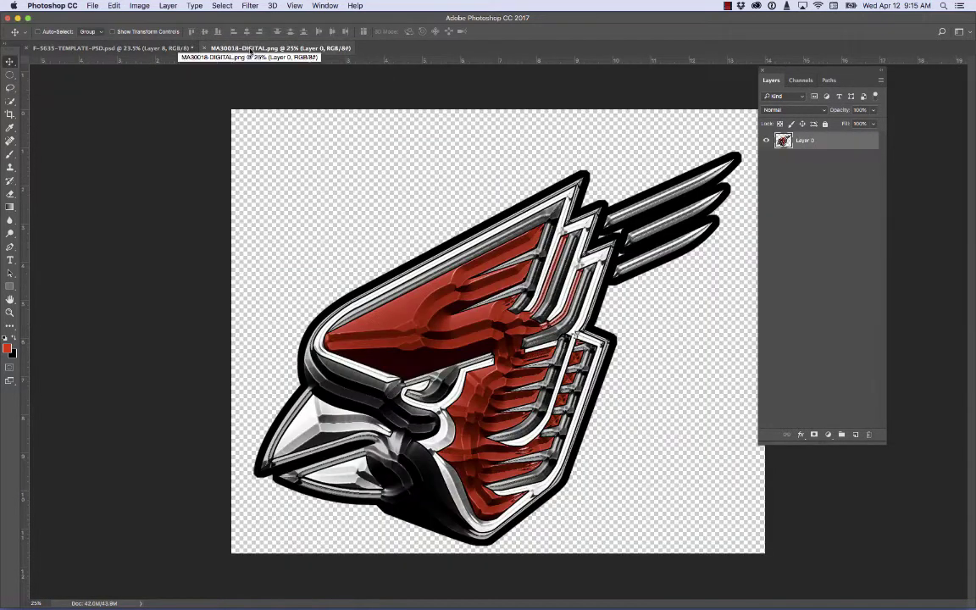
left_click_drag(226, 49, 256, 151)
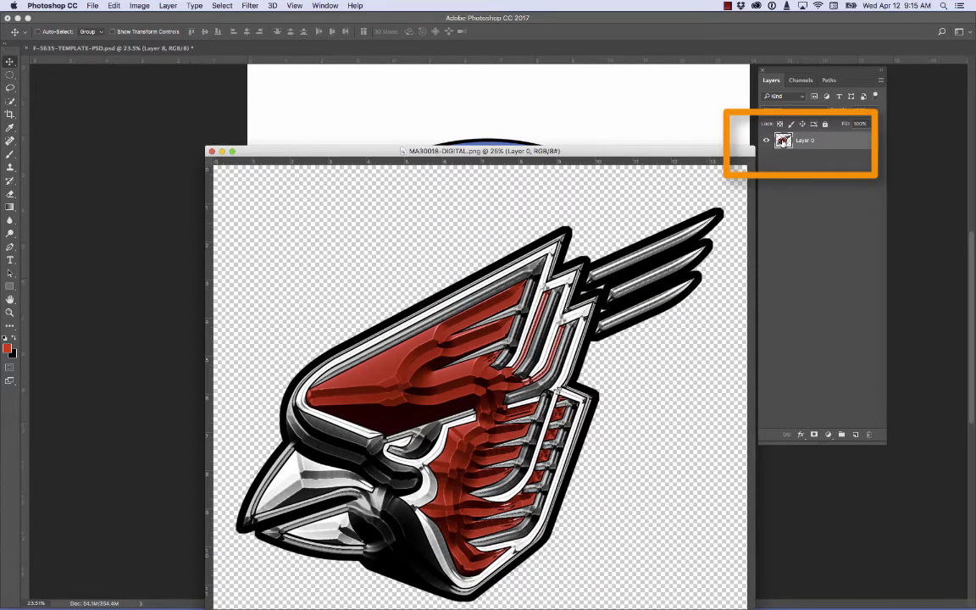
left_click_drag(782, 142, 493, 297)
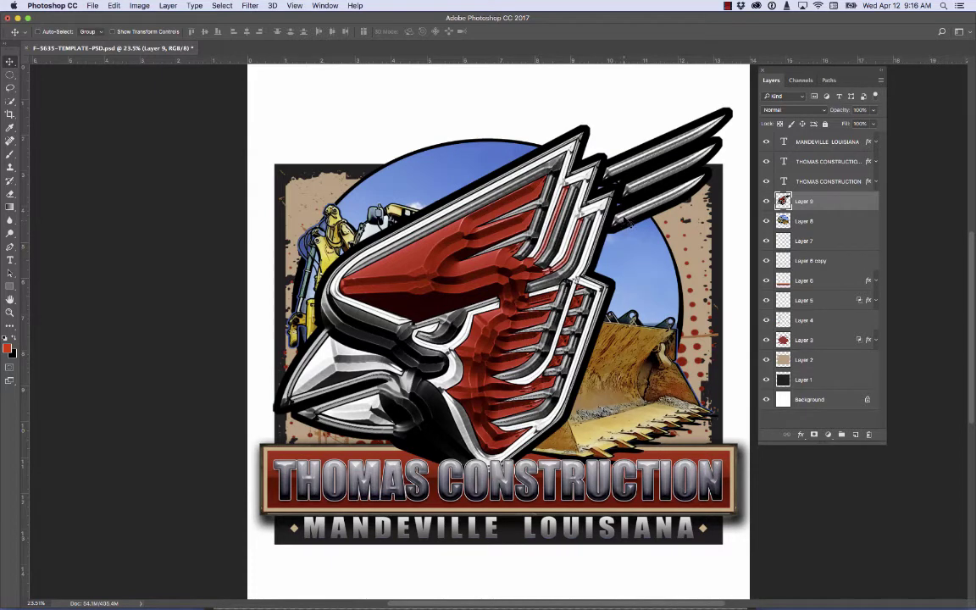
left_click(766, 220)
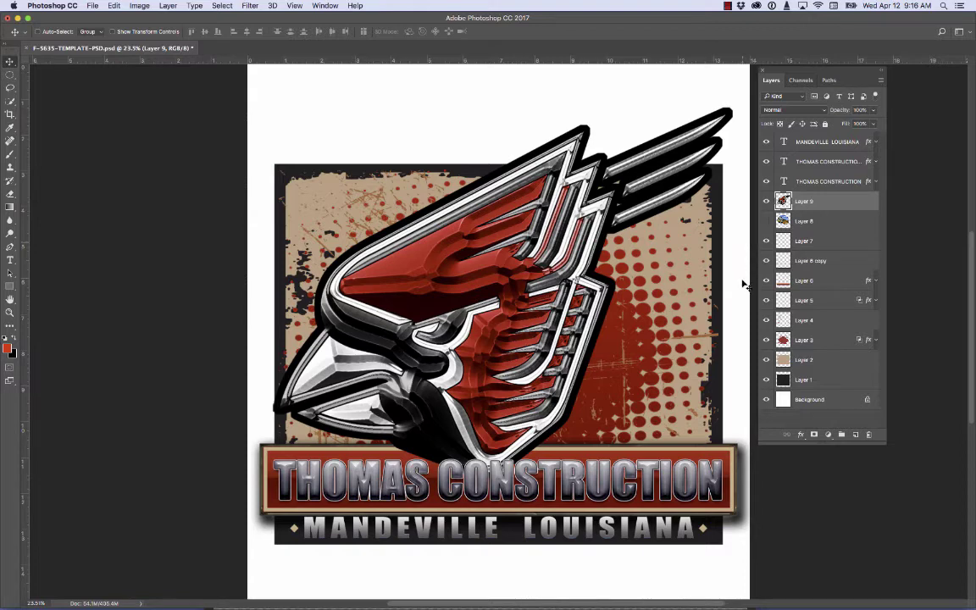
Select Layer 2, the tan background, and check what it covers by hiding and reshowing it.
left_click(782, 360)
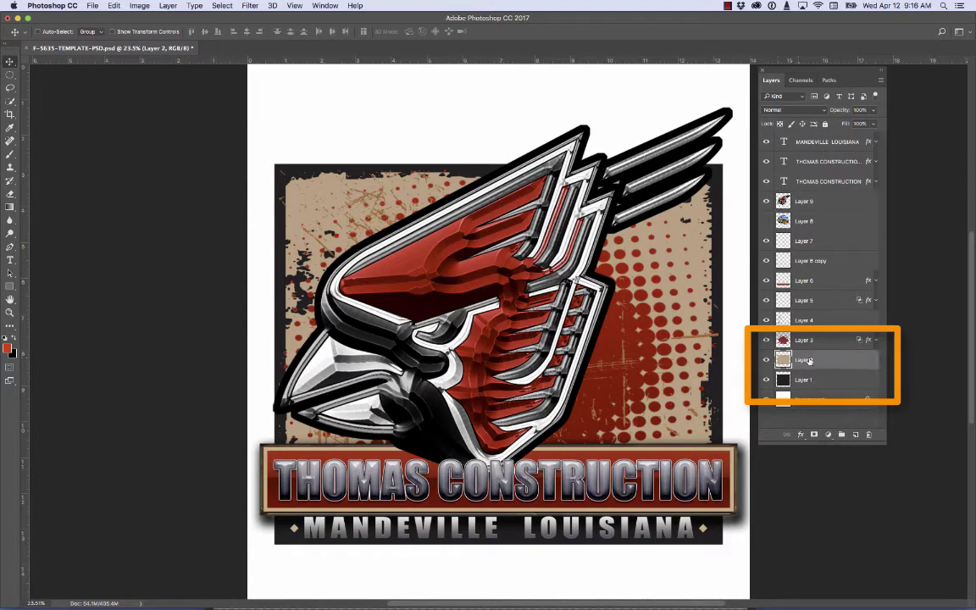
left_click(766, 360)
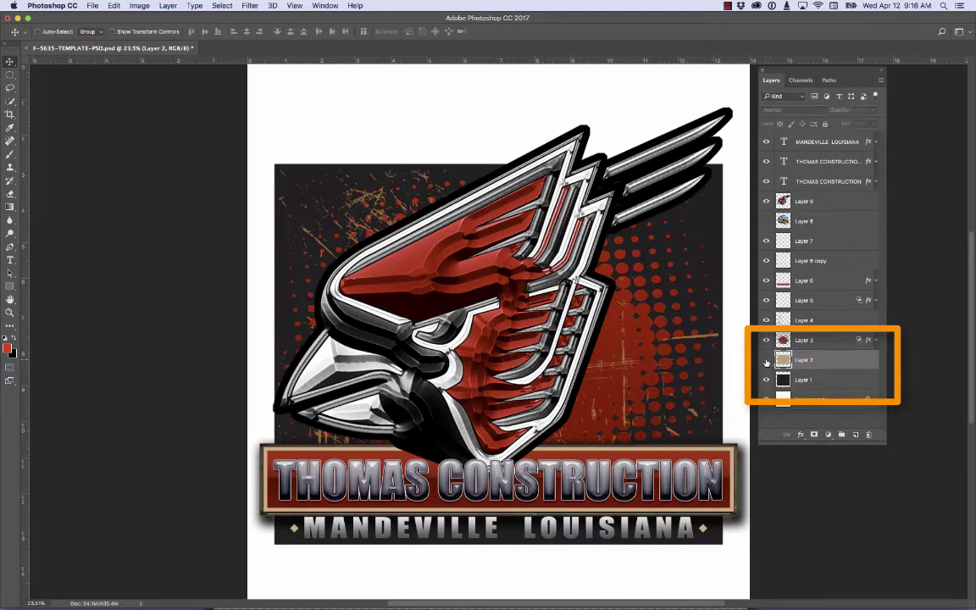
left_click(767, 361)
left_click(767, 361)
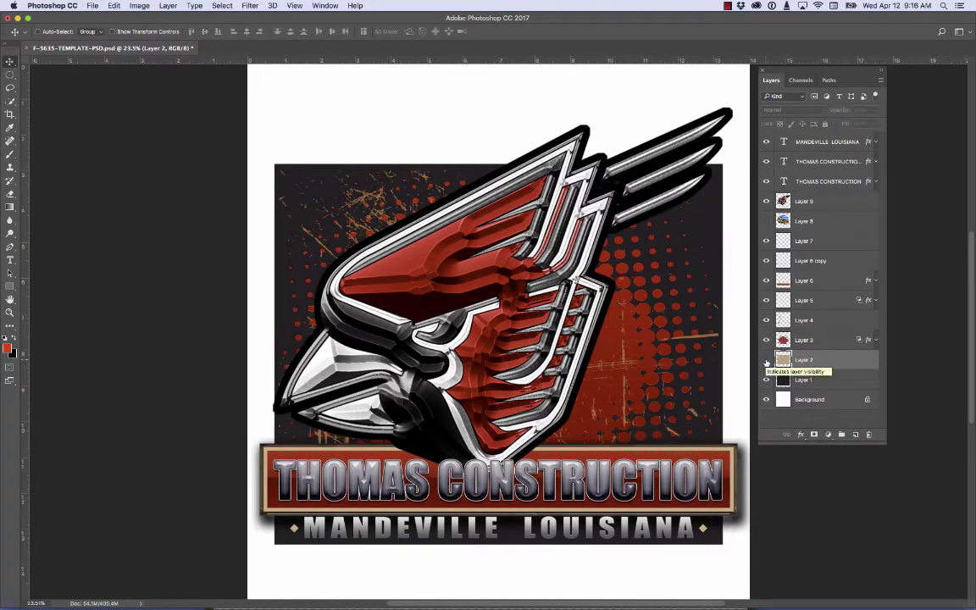
left_click(766, 361)
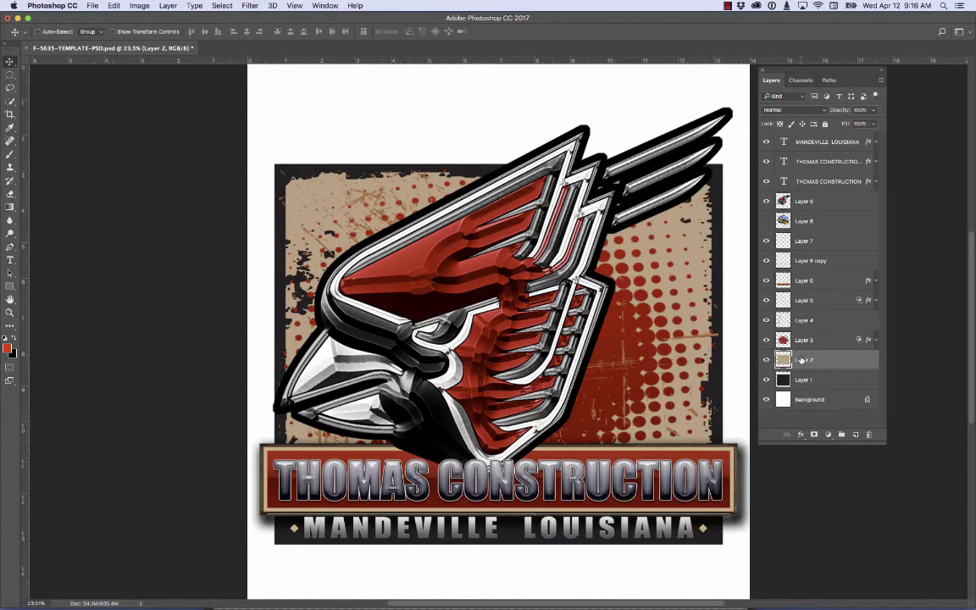
Turn Layer 2's tan background light gray with Hue/Saturation, setting Saturation to -100 and Lightness to +13.
left_click(136, 7)
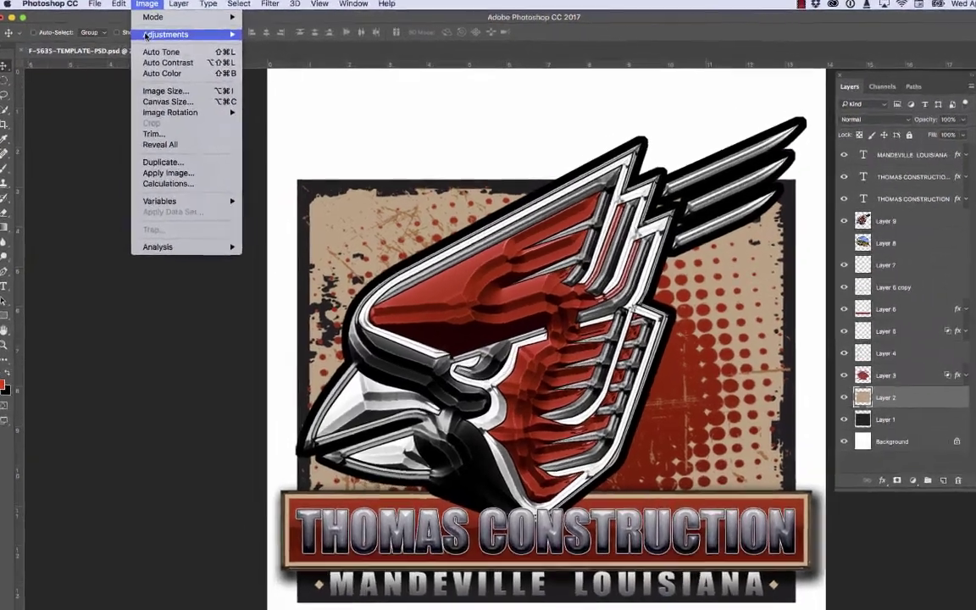
mouse_move(147, 35)
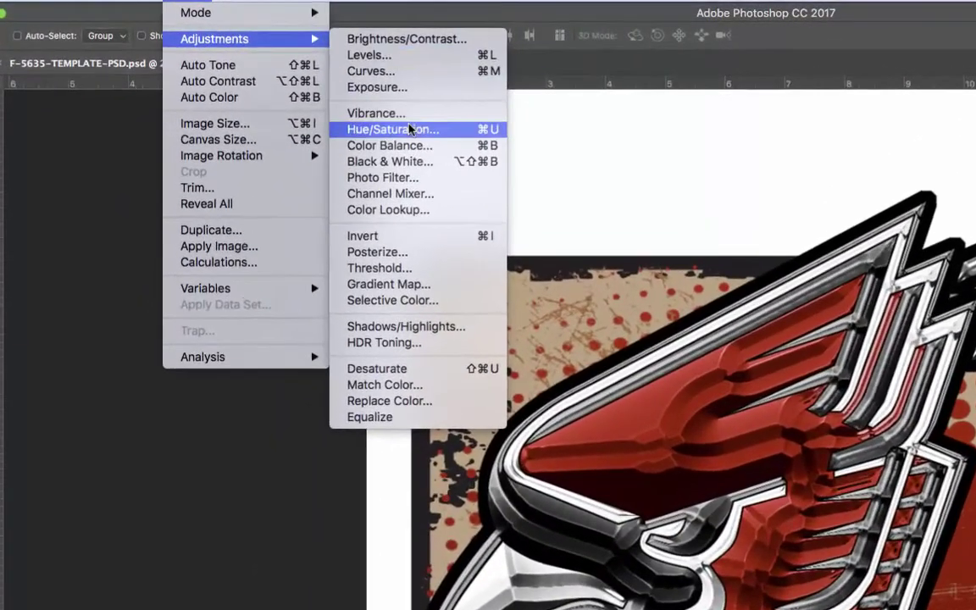
left_click(410, 129)
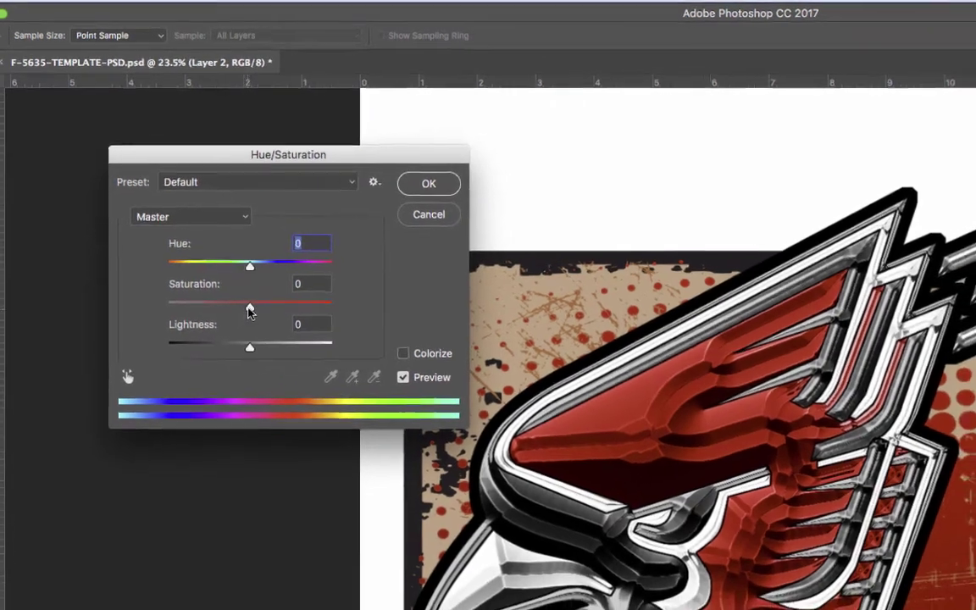
mouse_move(254, 314)
left_mouse_down()
mouse_move(267, 313)
mouse_move(255, 314)
left_mouse_up()
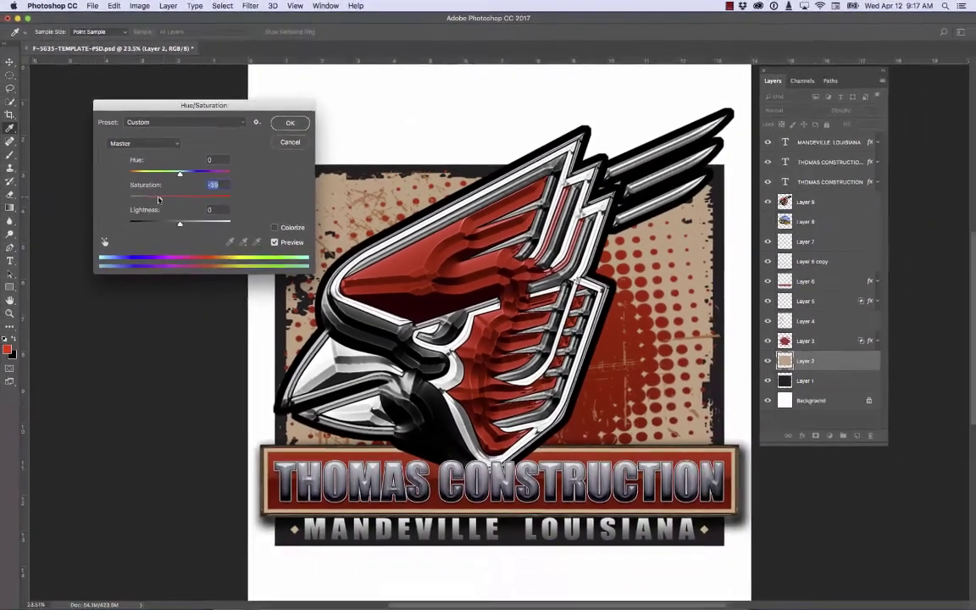
left_click_drag(188, 212, 132, 212)
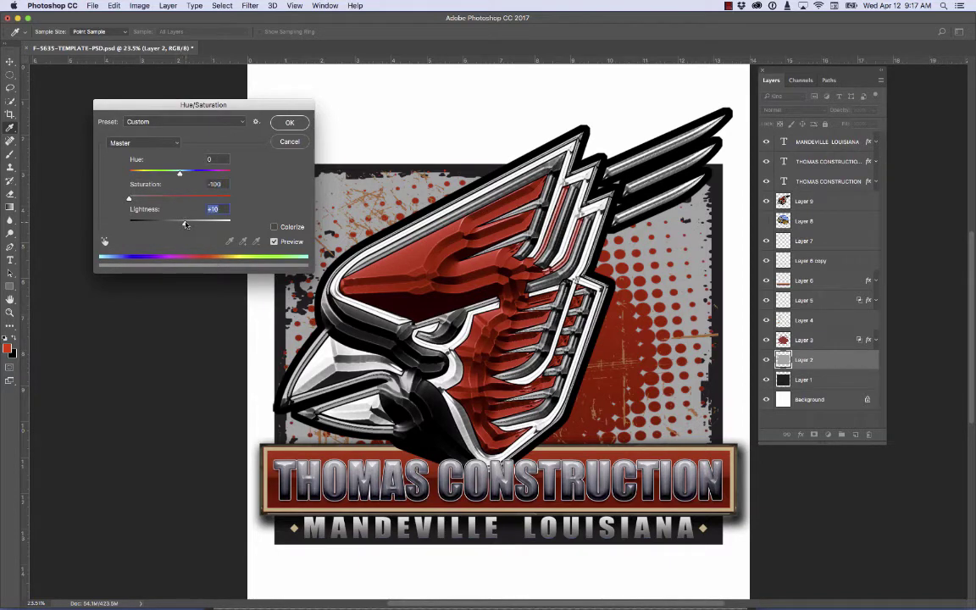
mouse_move(180, 223)
left_mouse_down()
mouse_move(194, 224)
mouse_move(161, 224)
left_mouse_up()
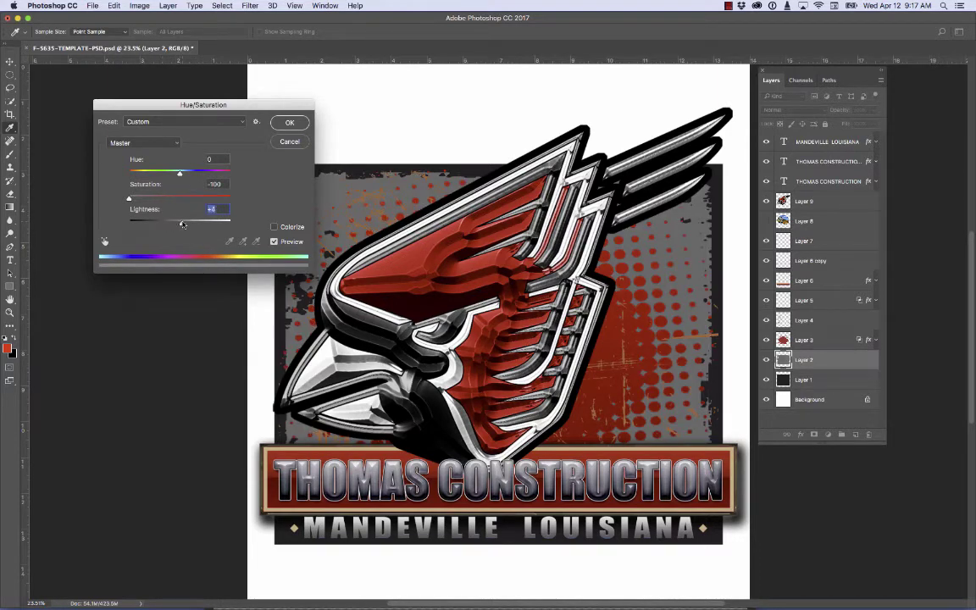
left_click_drag(161, 224, 186, 224)
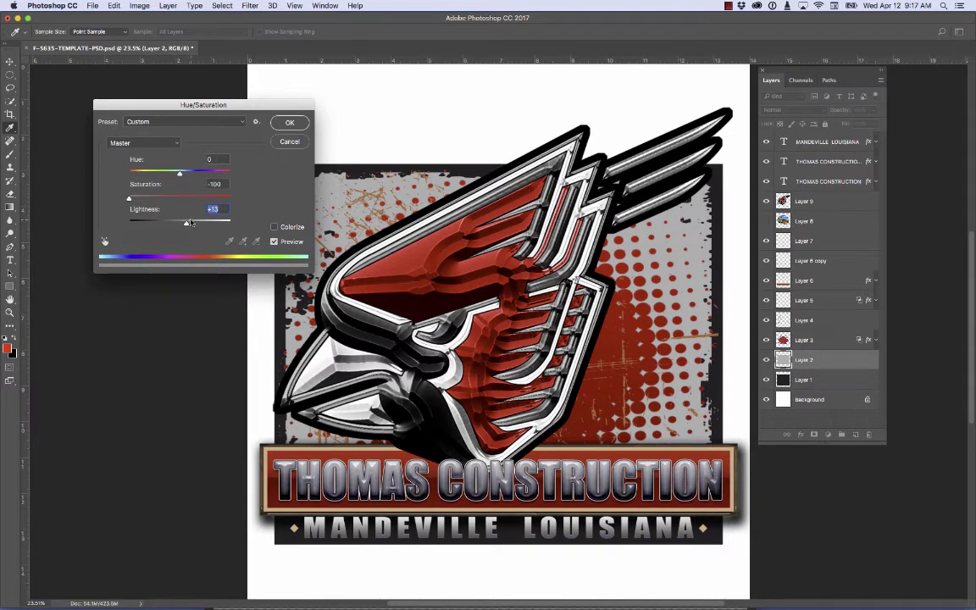
left_click(291, 122)
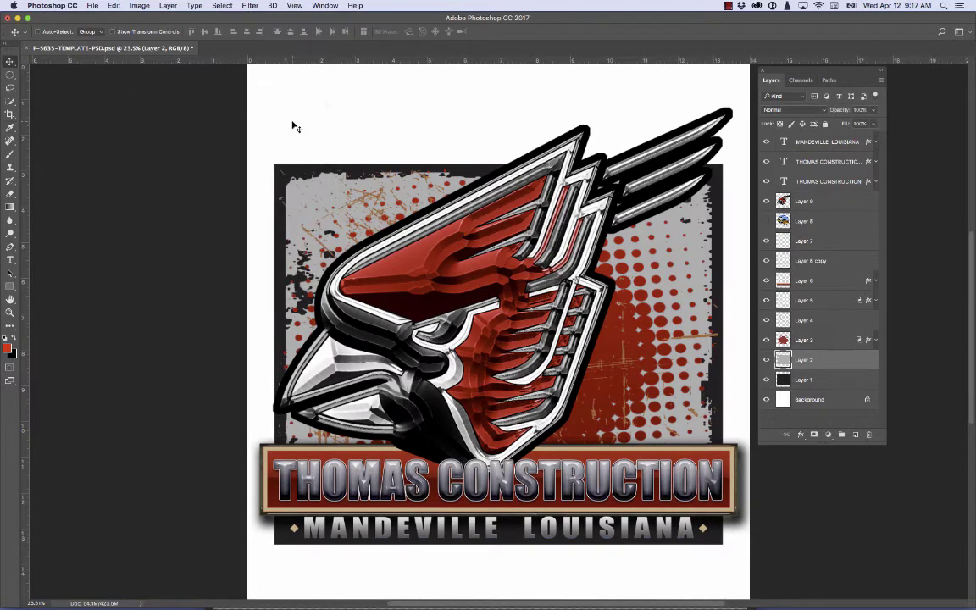
Hide Layer 1, the dark base panel, and Layer 5, the shadow behind the name banner.
left_click(766, 380)
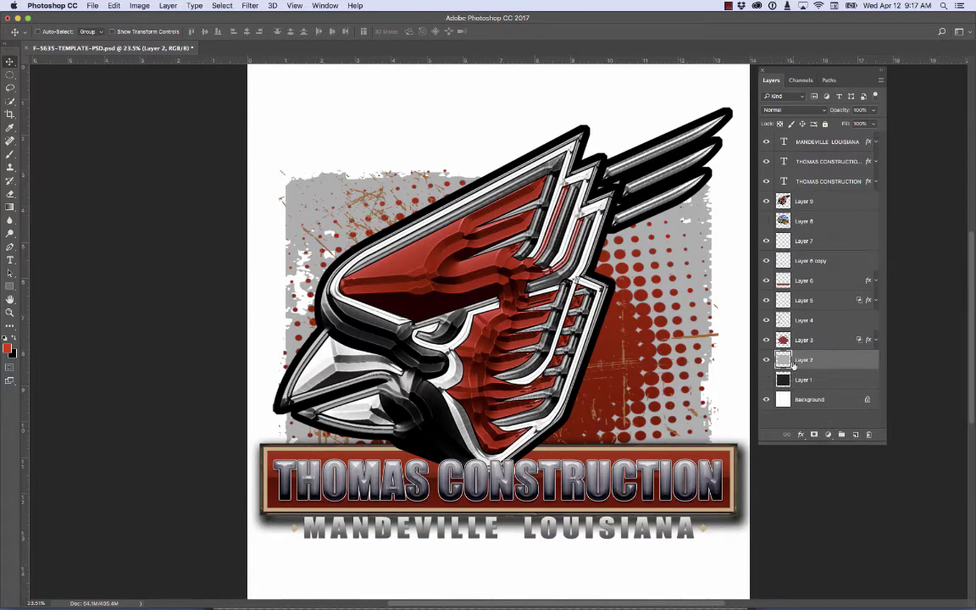
left_click(765, 301)
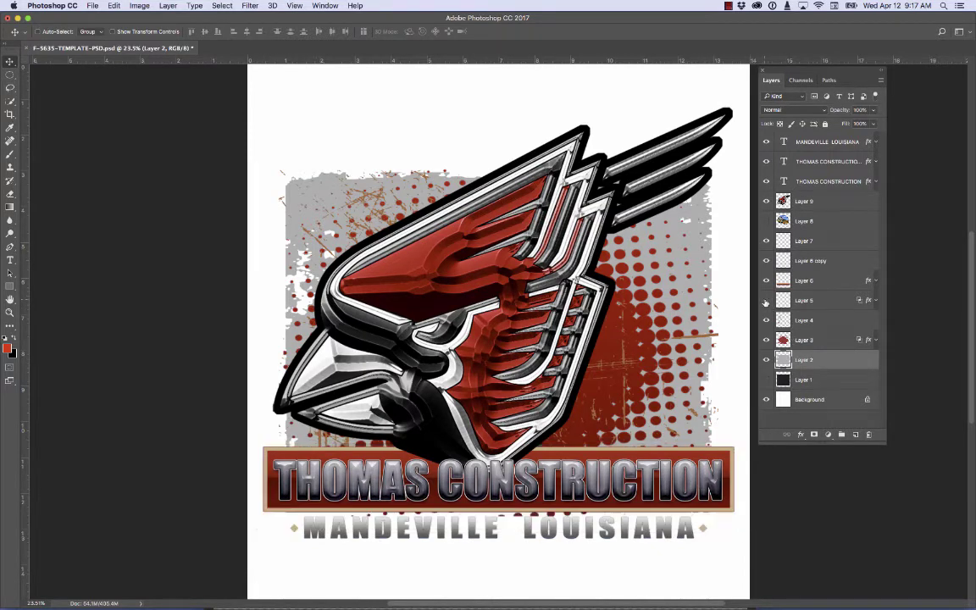
left_click(765, 301)
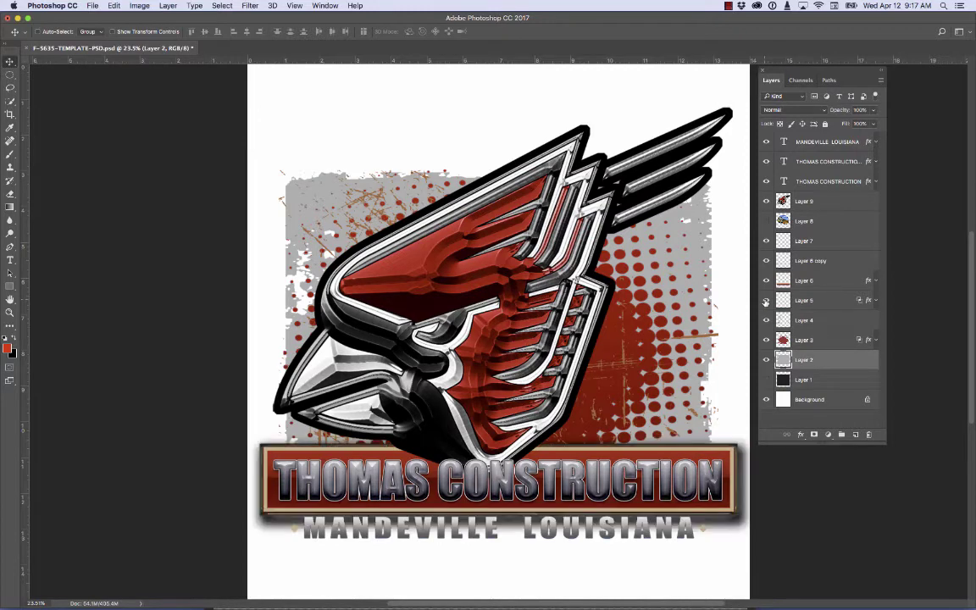
left_click(765, 301)
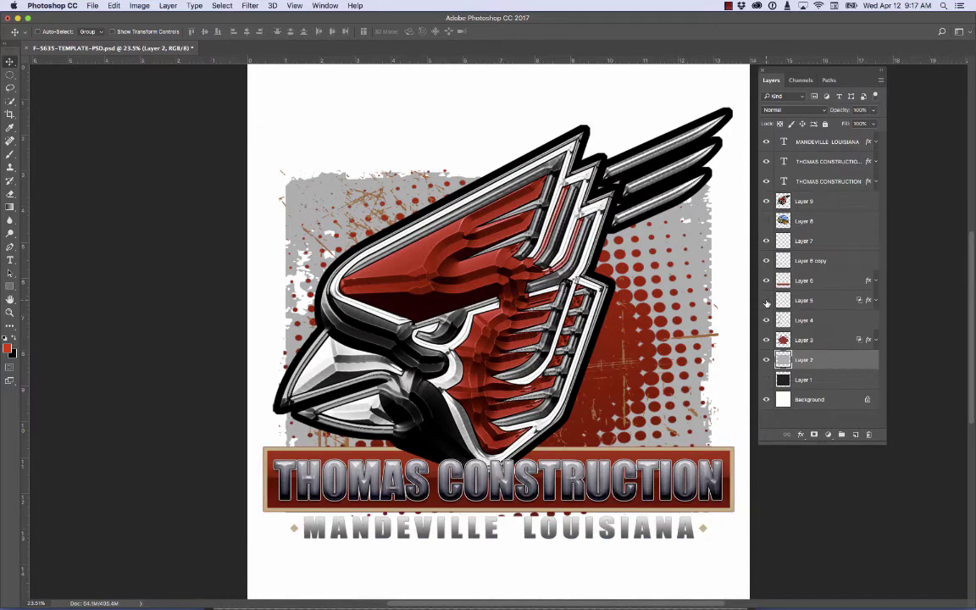
Hide and reshow Layer 6 and Layer 6 copy to check which parts of the banner each holds.
left_click(766, 281)
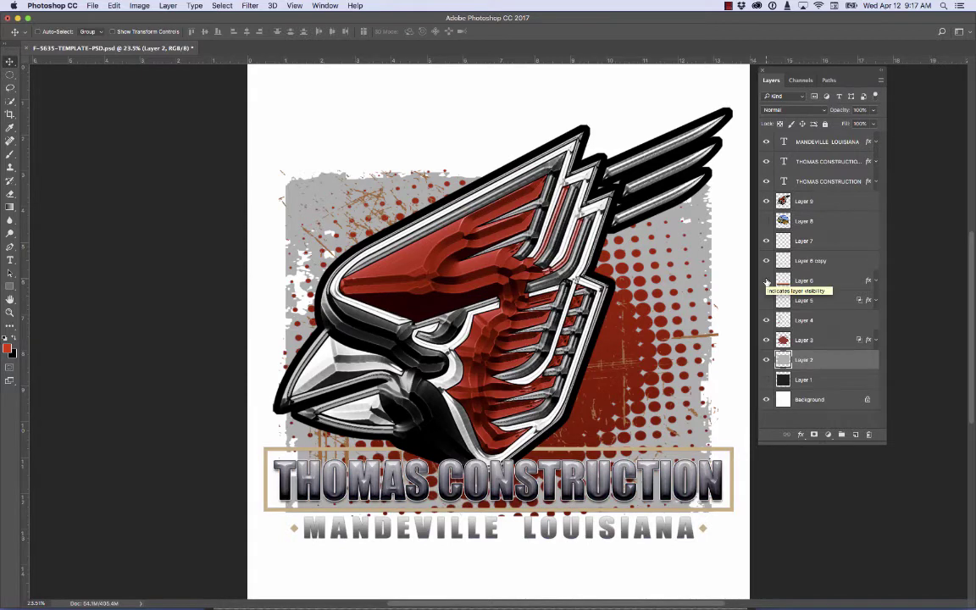
left_click(767, 281)
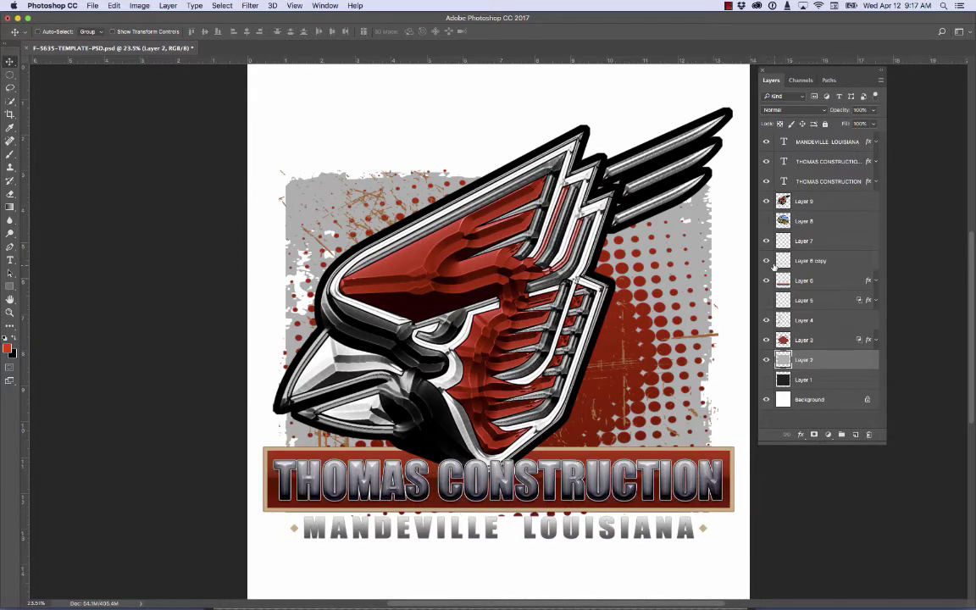
left_click(767, 265)
left_click(766, 264)
left_click(767, 264)
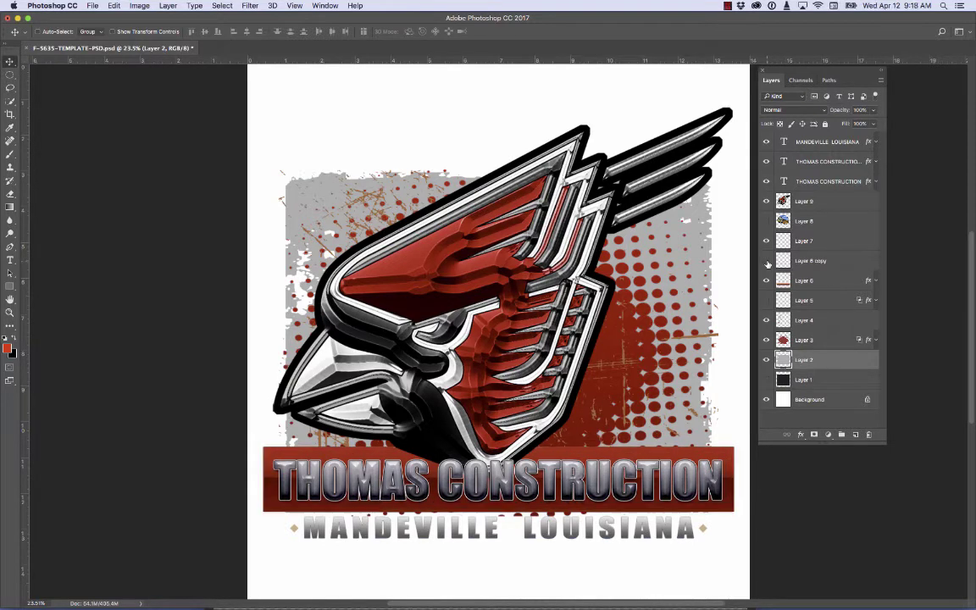
left_click(767, 263)
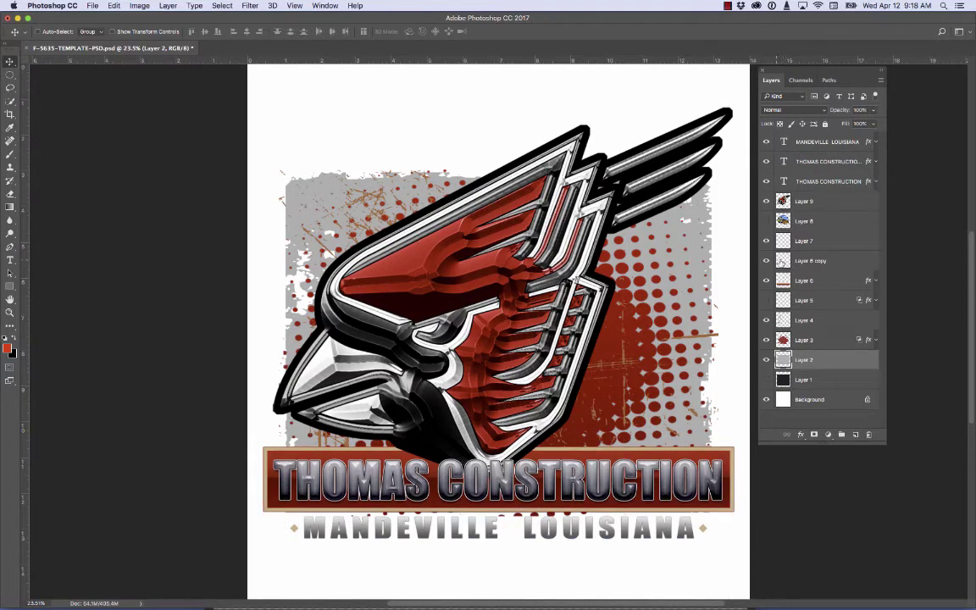
Turn the banner's tan border on Layer 6 copy gray with Hue/Saturation, setting Saturation to -100 and Lightness to +13.
left_click(784, 261)
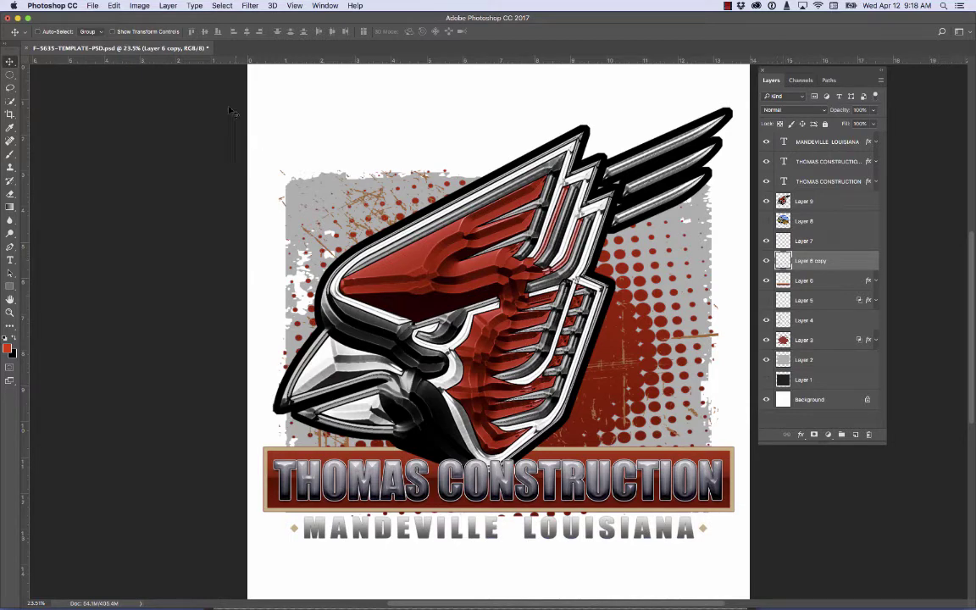
left_click(135, 5)
mouse_move(143, 34)
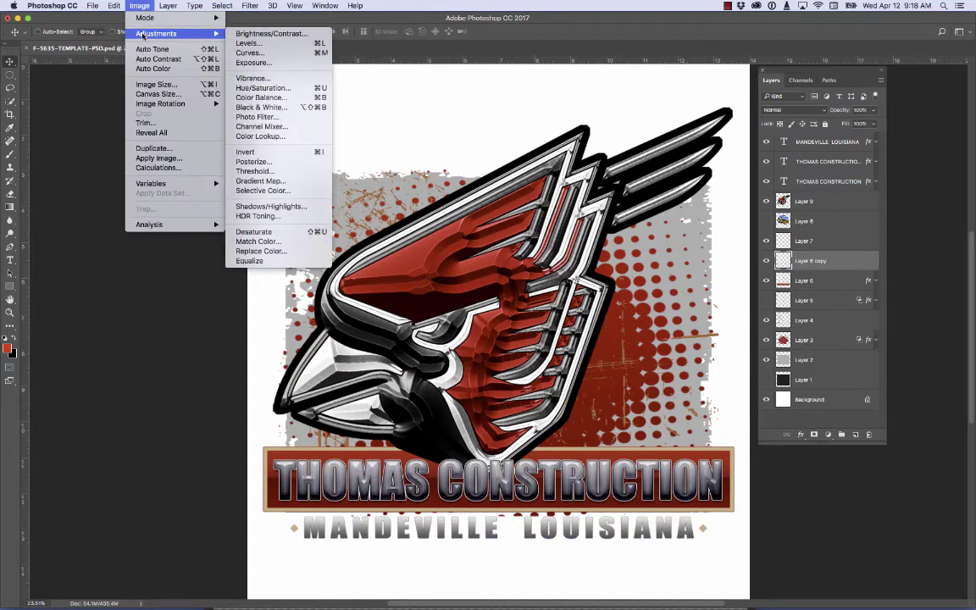
left_click(296, 88)
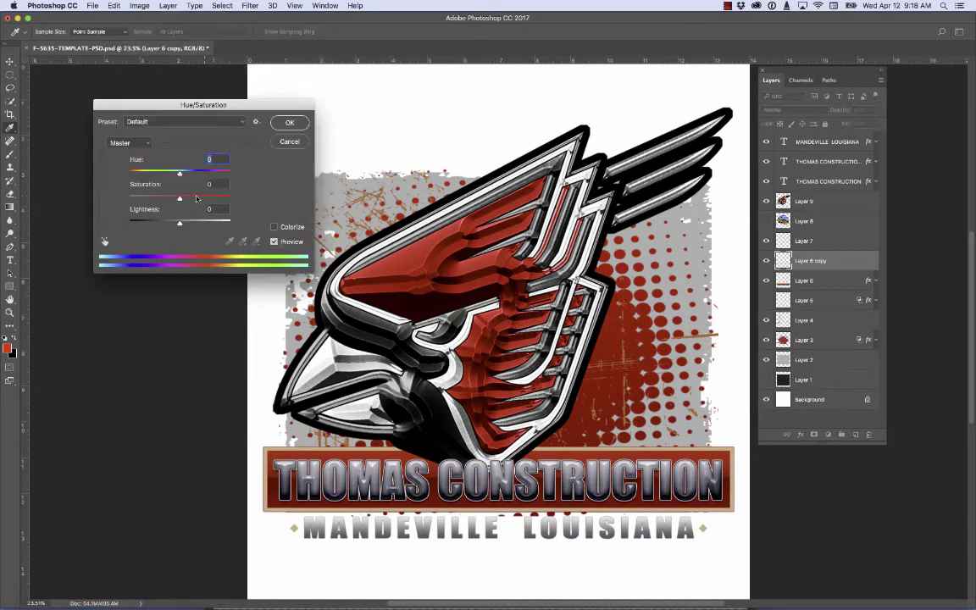
left_click_drag(180, 198, 108, 203)
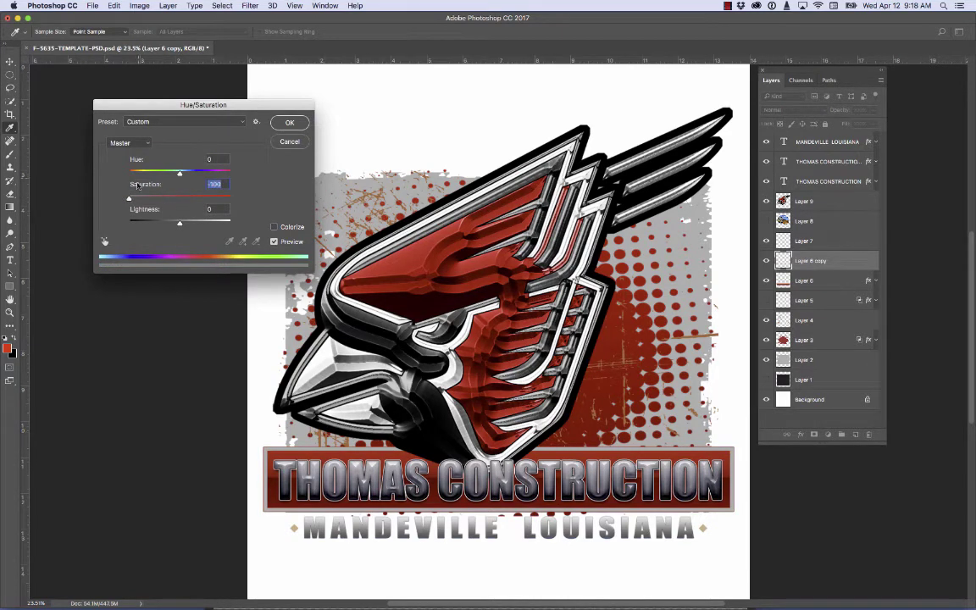
mouse_move(180, 222)
left_mouse_down()
mouse_move(217, 222)
mouse_move(176, 224)
mouse_move(187, 227)
left_mouse_up()
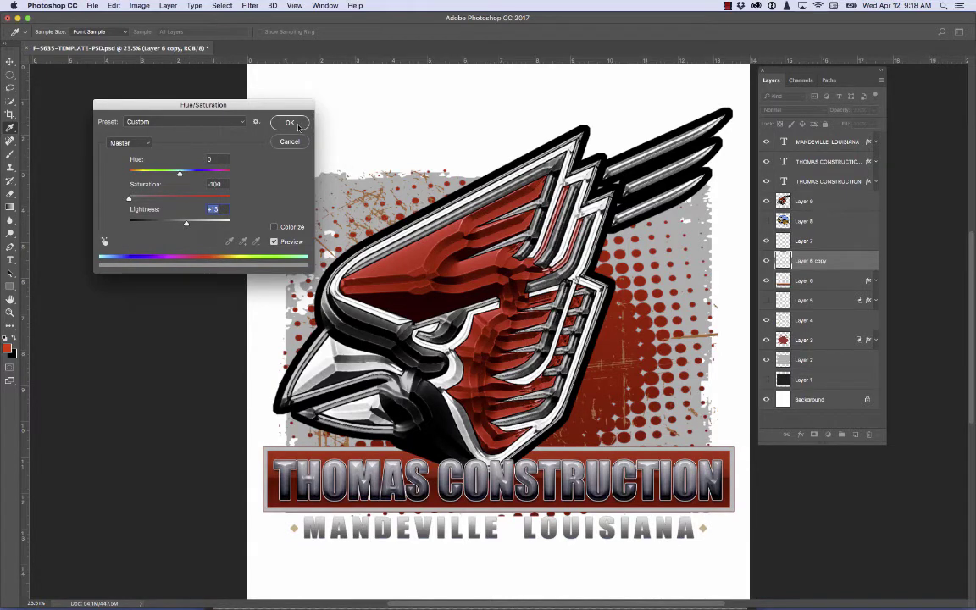
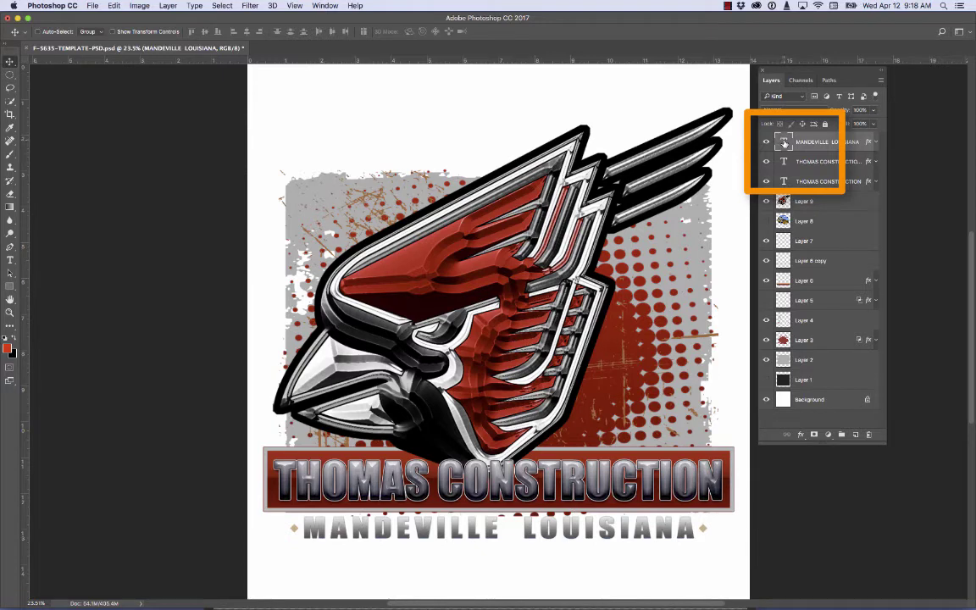
Replace the MANDEVILLE LOUISIANA text below the banner with CARDINALS BASEBALL.
double_click(785, 143)
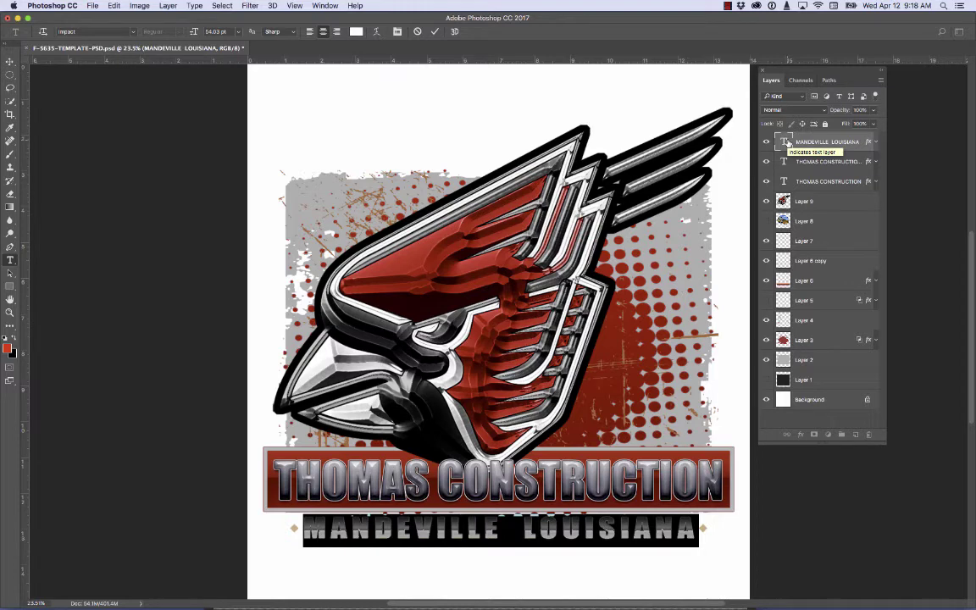
double_click(786, 142)
type("CARDINALS")
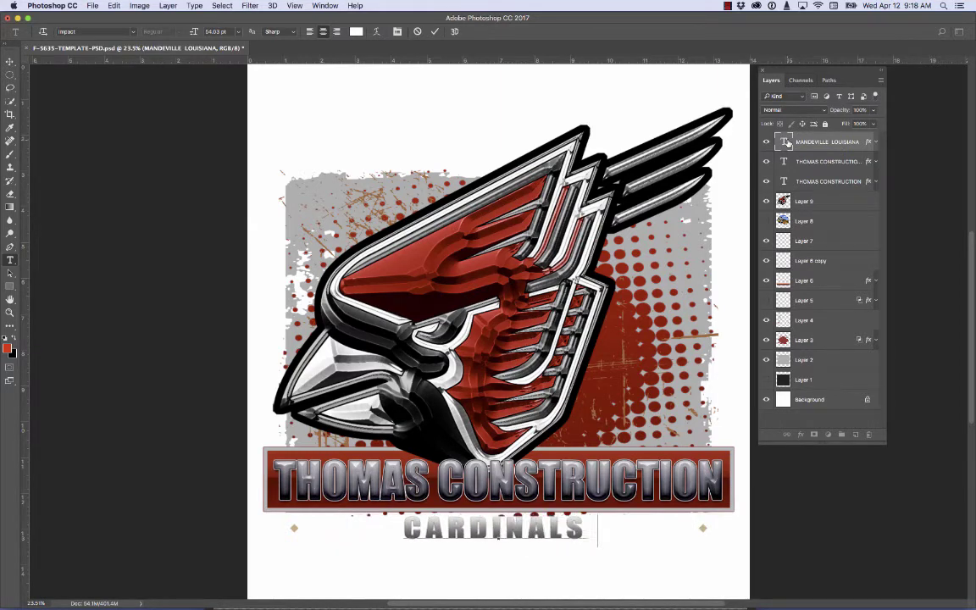
type(" F")
key("BackSpace")
type("BA")
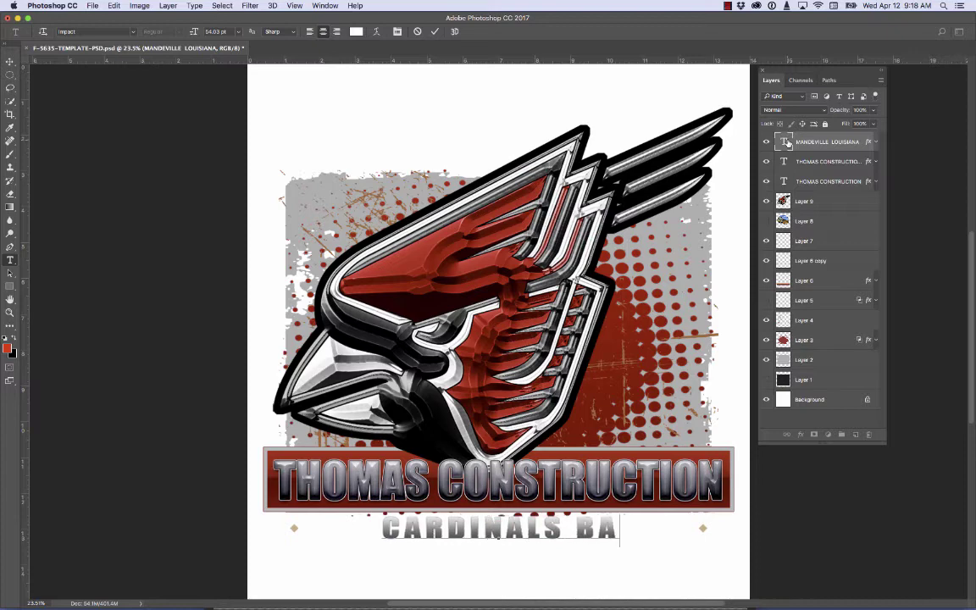
type("SEBALL")
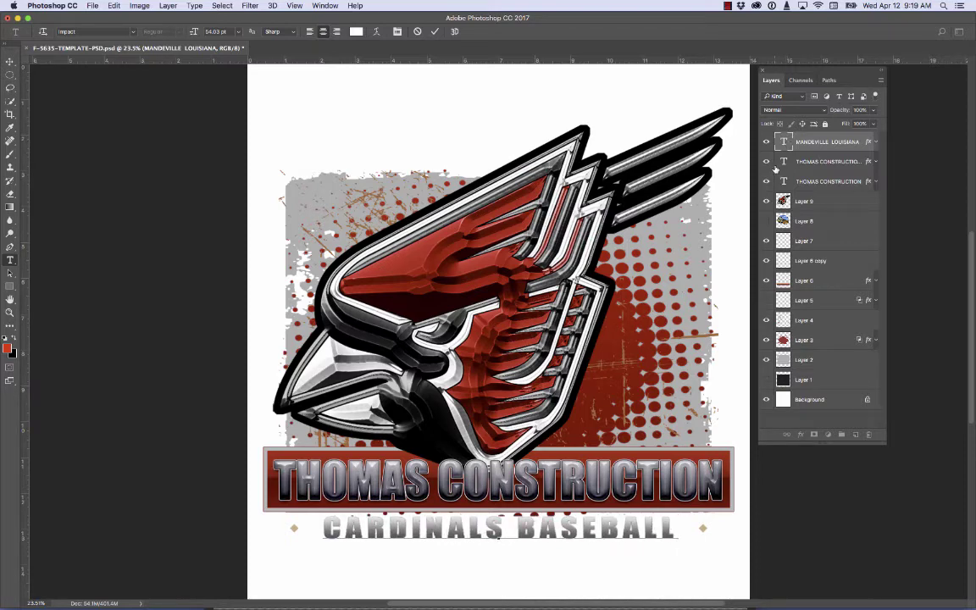
Commit the text edit and hide the THOMAS CONSTRUCTION copy text layer.
left_click(788, 161)
key("v")
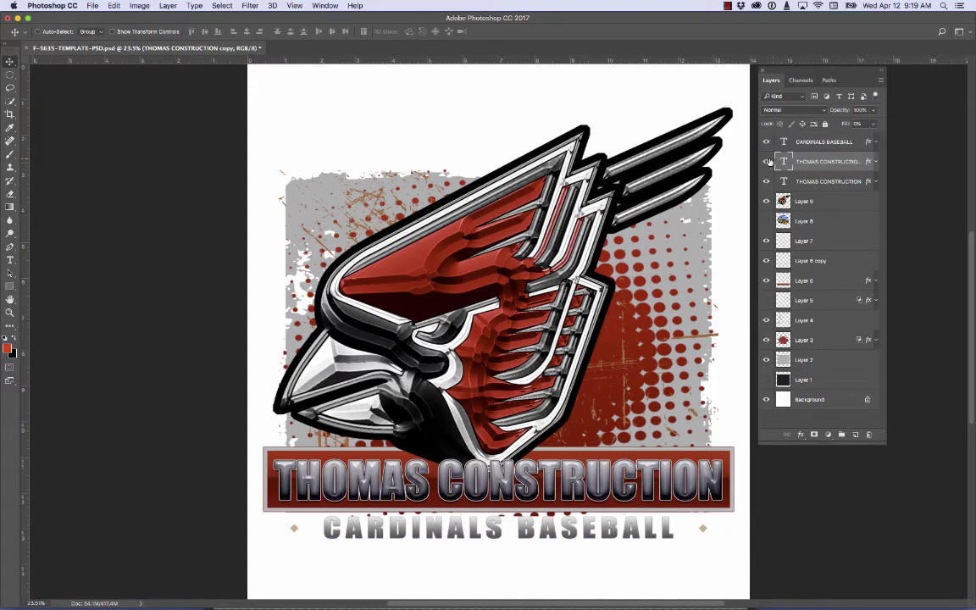
left_click(767, 161)
Replace the banner text on the THOMAS CONSTRUCTION layer with MANDEVILLE HIGH.
left_click(785, 181)
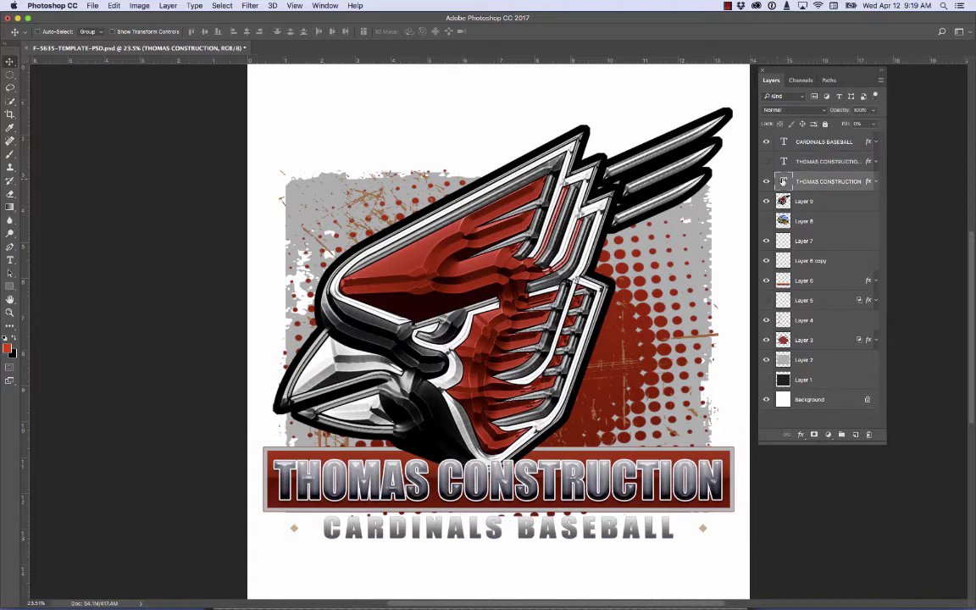
double_click(785, 181)
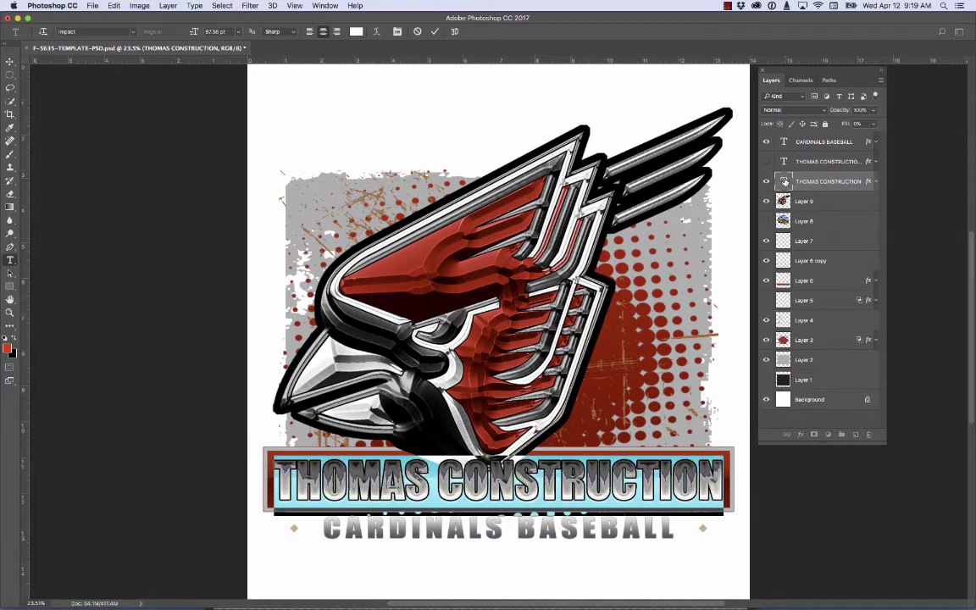
type("M")
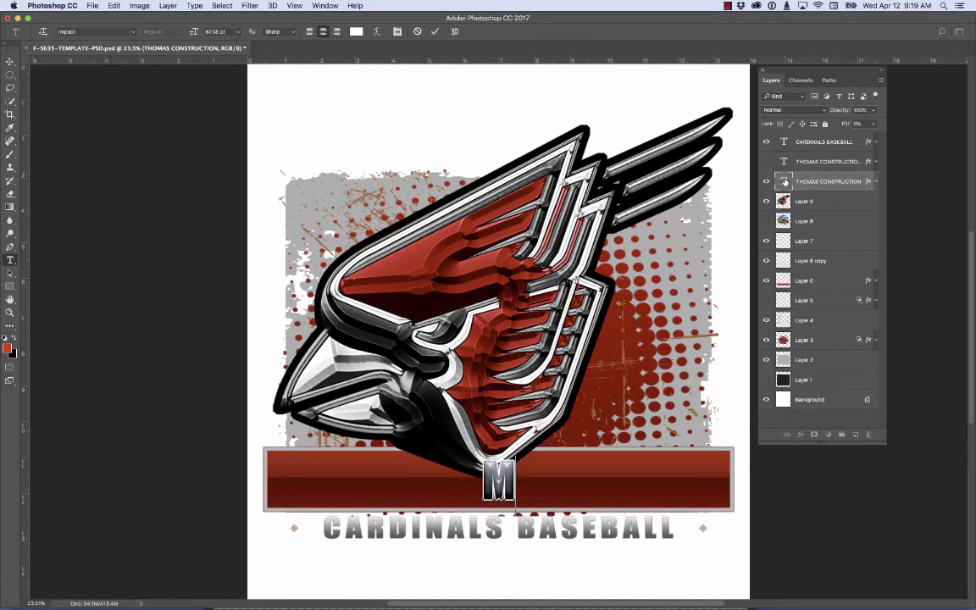
type("ANDEVILLE HIGH")
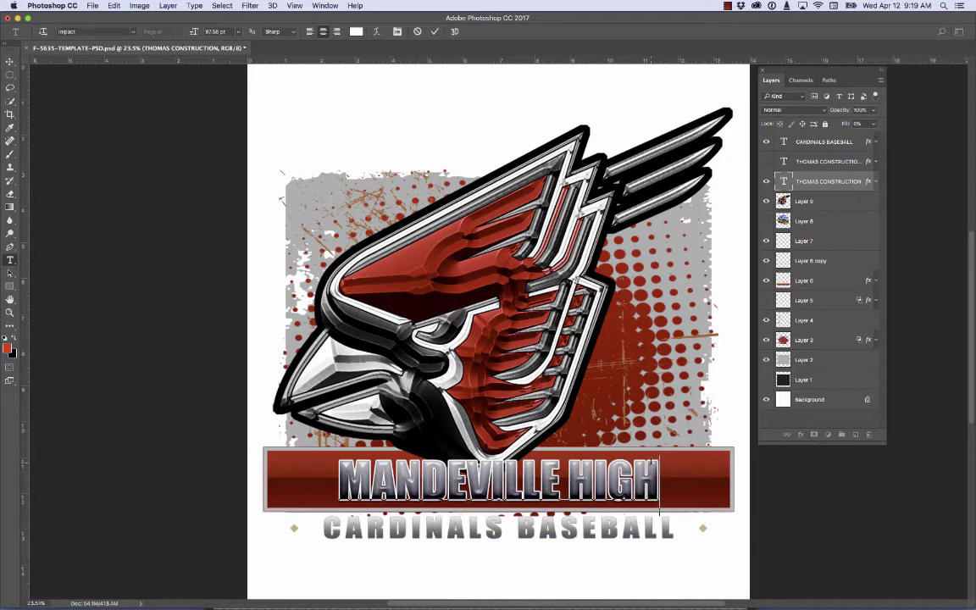
Display the Character settings beside the artwork for the MANDEVILLE HIGH banner text.
left_click(327, 6)
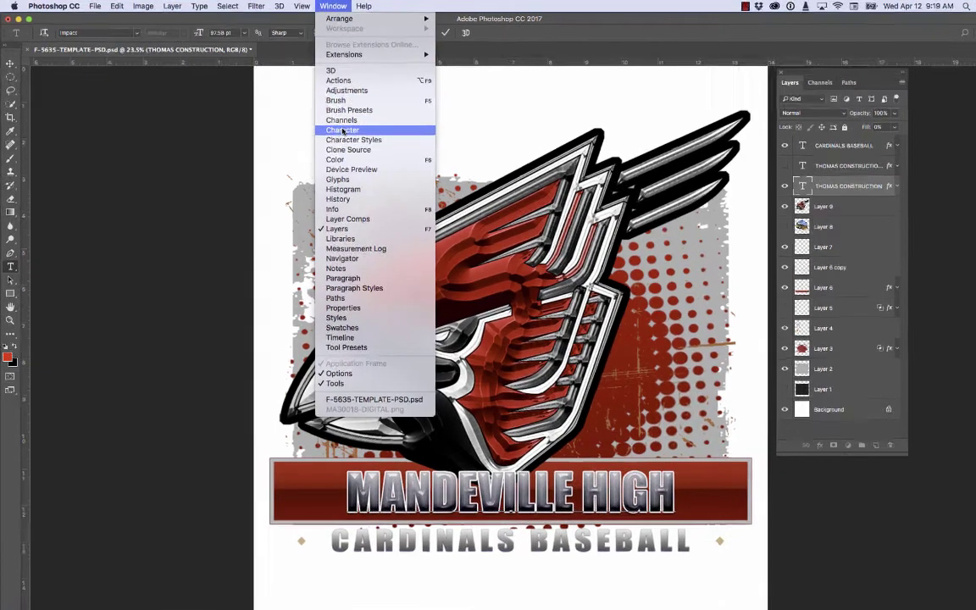
left_click(334, 126)
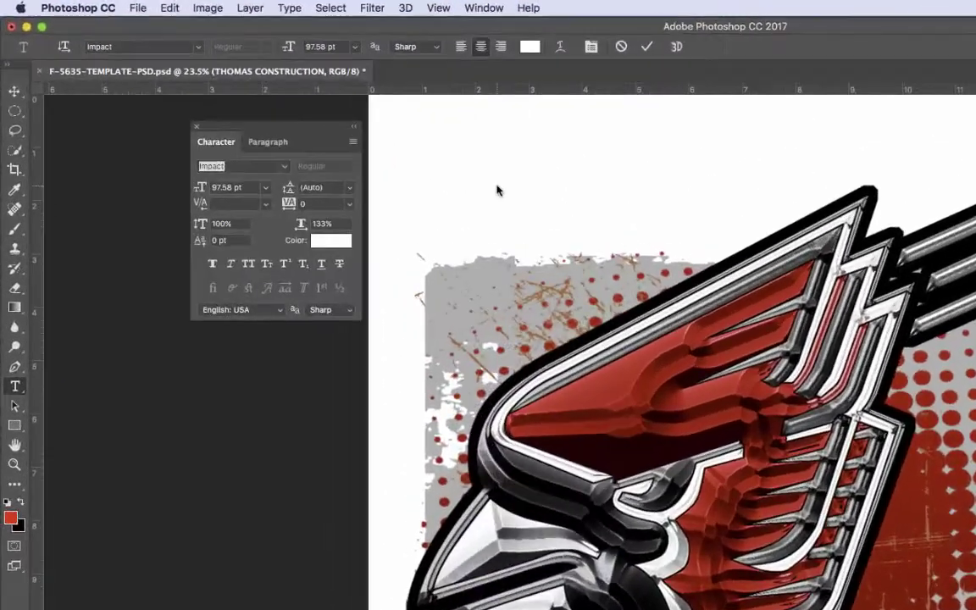
left_click_drag(239, 132, 326, 170)
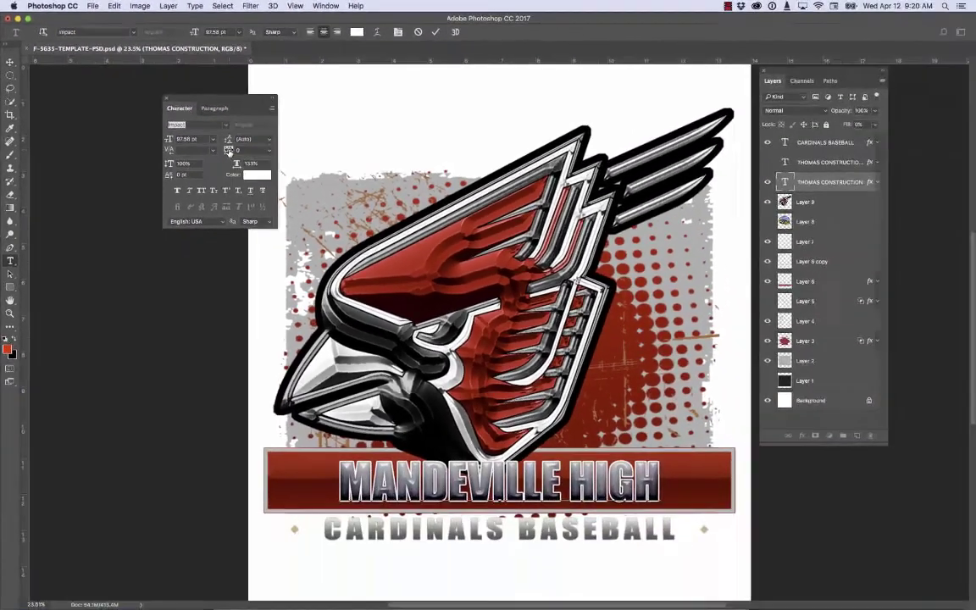
Try to increase the tracking of the banner text without any of its characters selected.
left_click(379, 251)
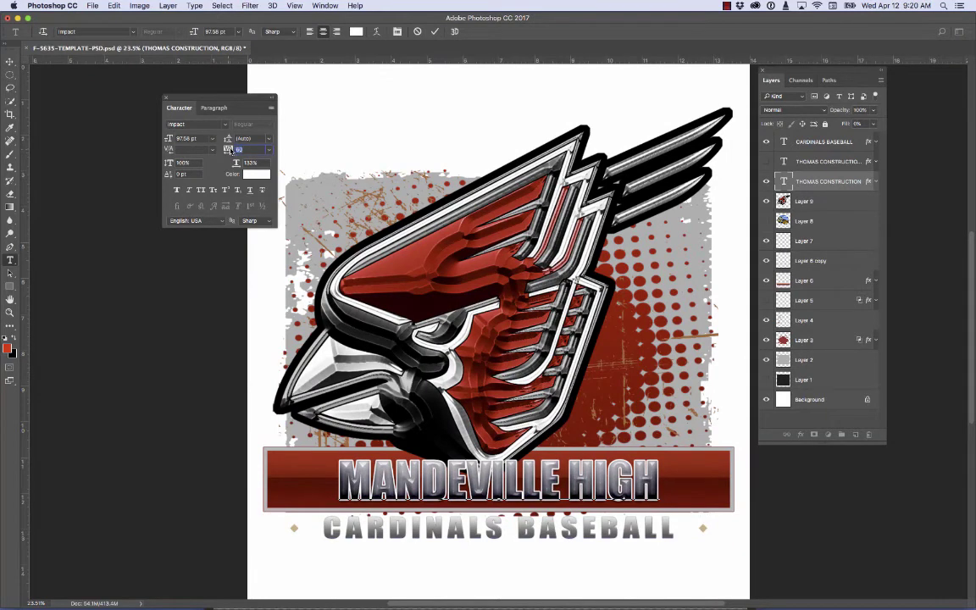
key("Up")
key("Up")
key("Up")
key("Up")
Select all of the MANDEVILLE HIGH banner text, set its tracking to 140 and commit the edit.
double_click(784, 180)
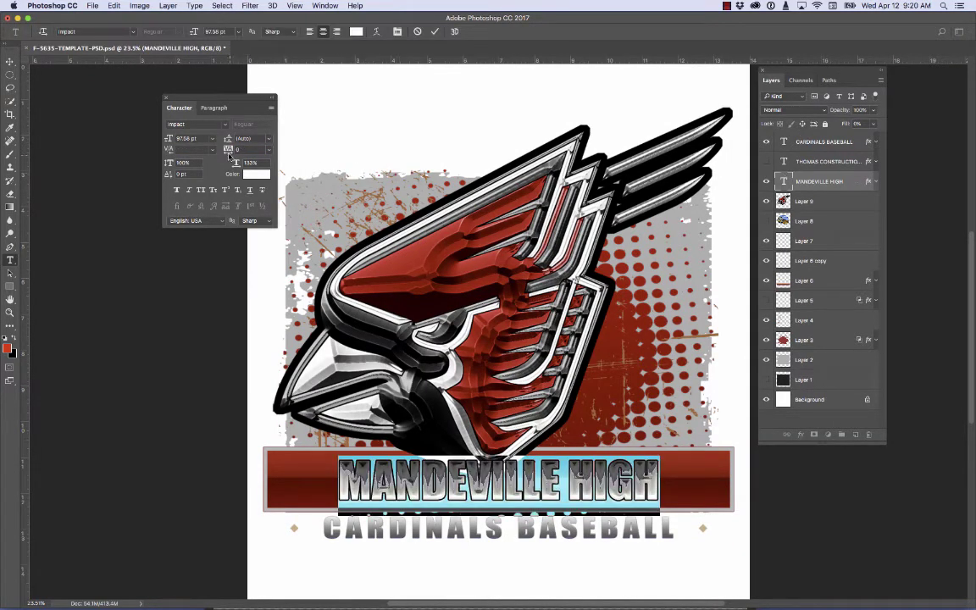
left_click_drag(229, 150, 231, 150)
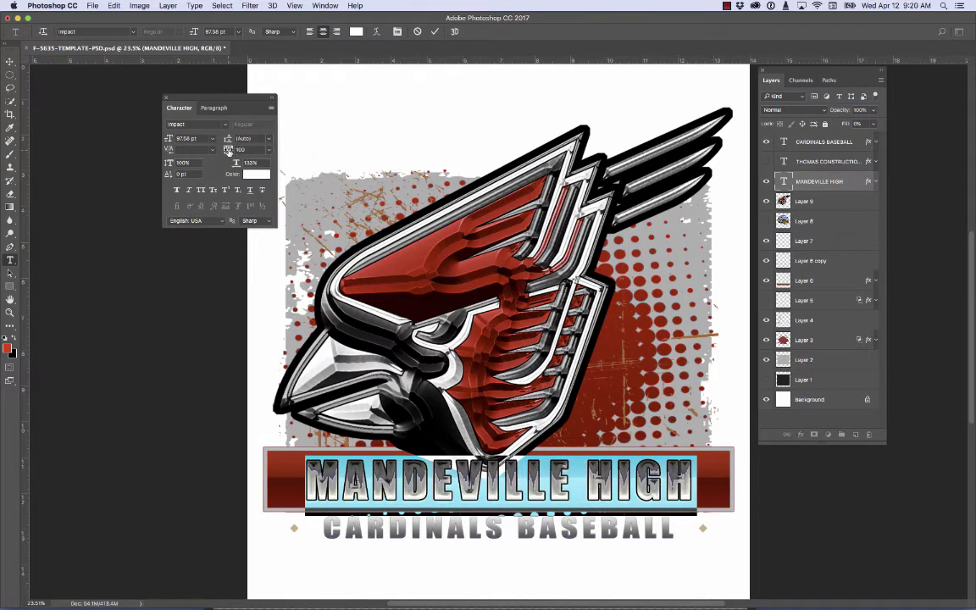
left_click_drag(229, 150, 228, 151)
left_click(707, 377)
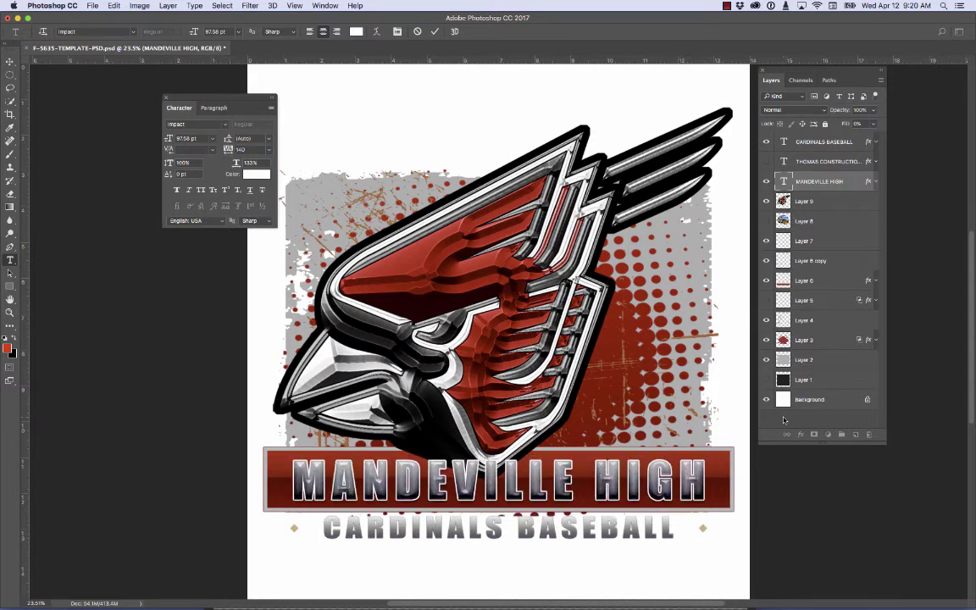
key("v")
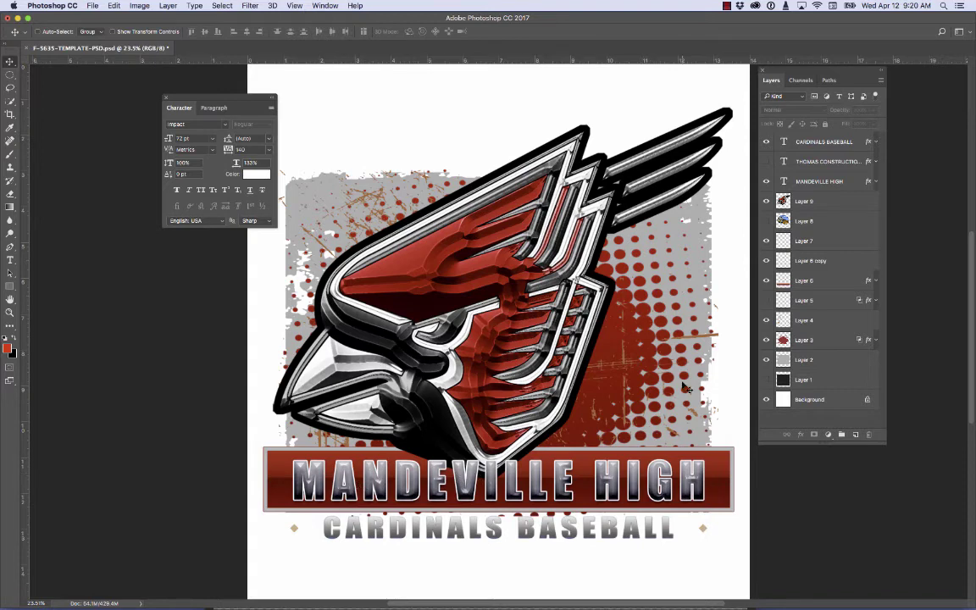
Show the THOMAS CONSTRUCTION copy layer and replace its text with MANDEVILLE HIGH.
left_click(766, 161)
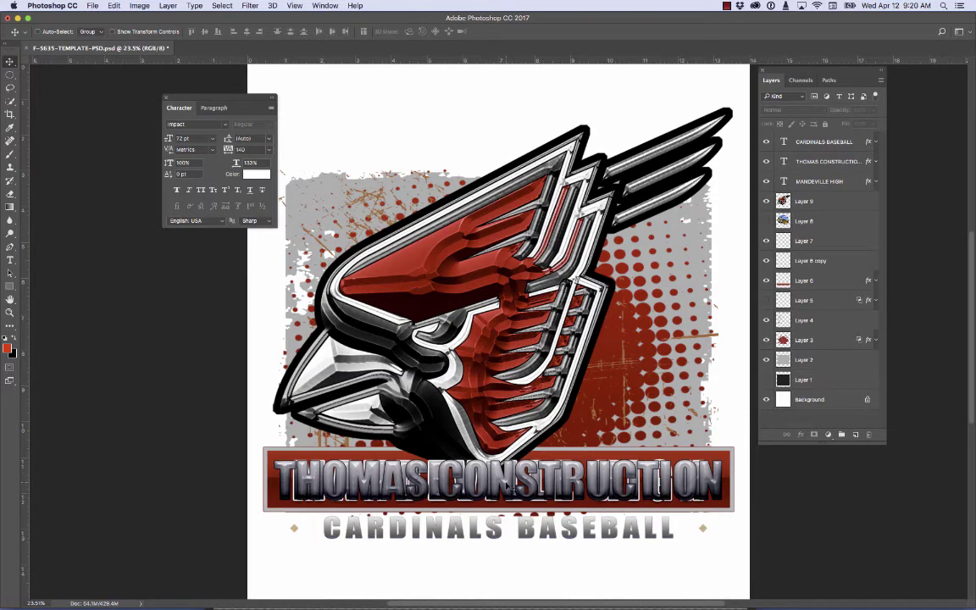
double_click(782, 162)
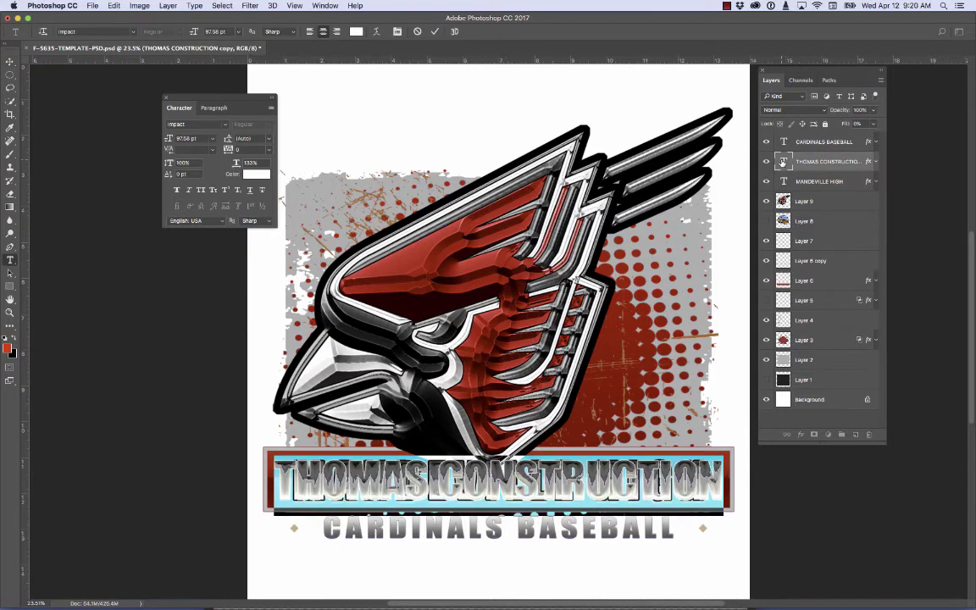
key("BackSpace")
type("MANDEVI")
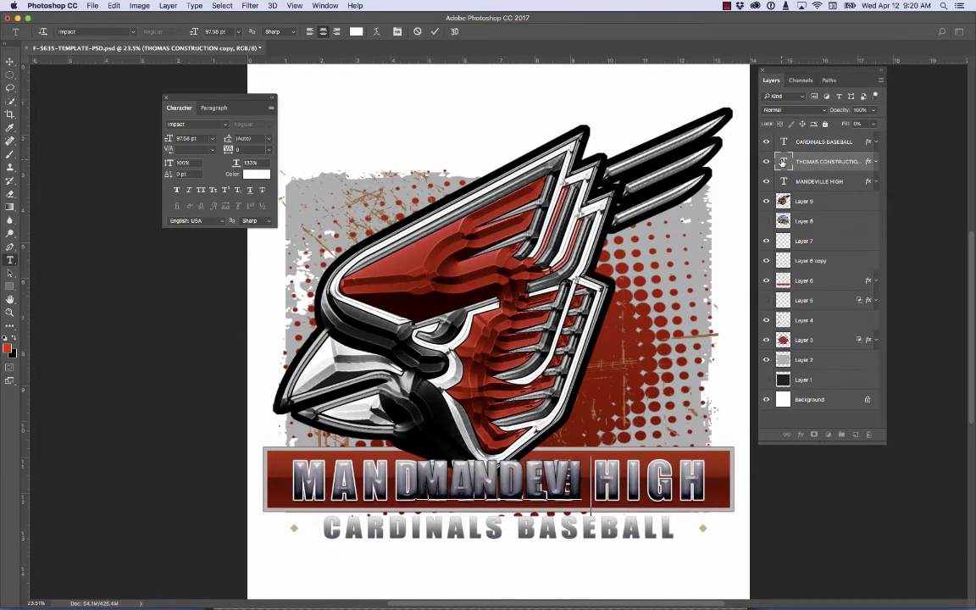
type("LLE")
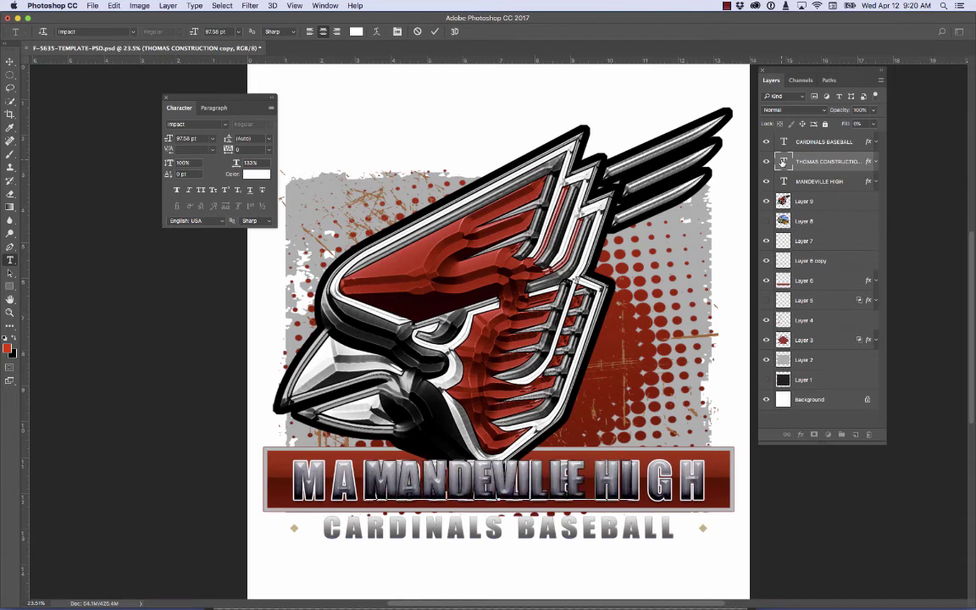
type(" HIGH")
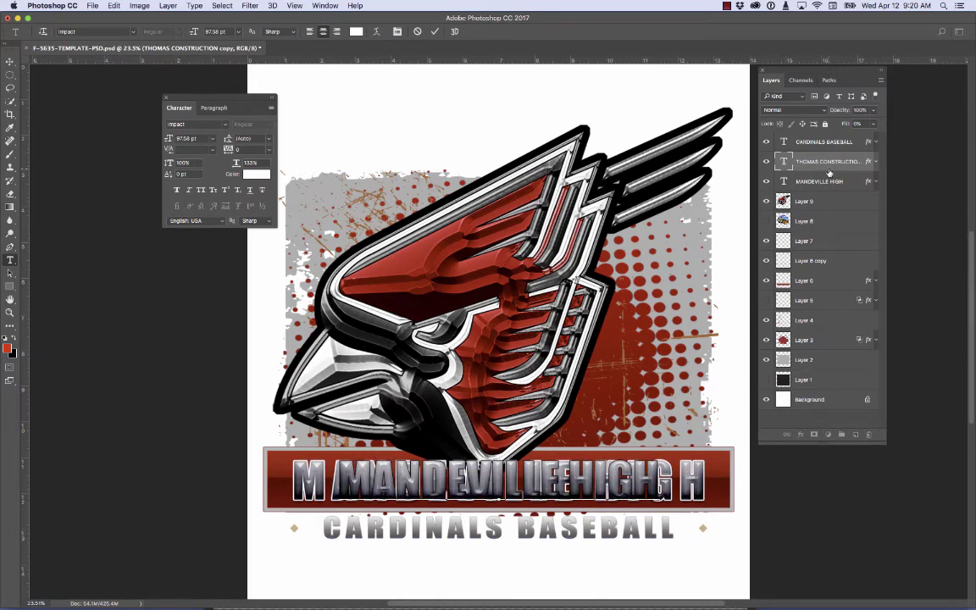
key("ctrl+Return")
key("v")
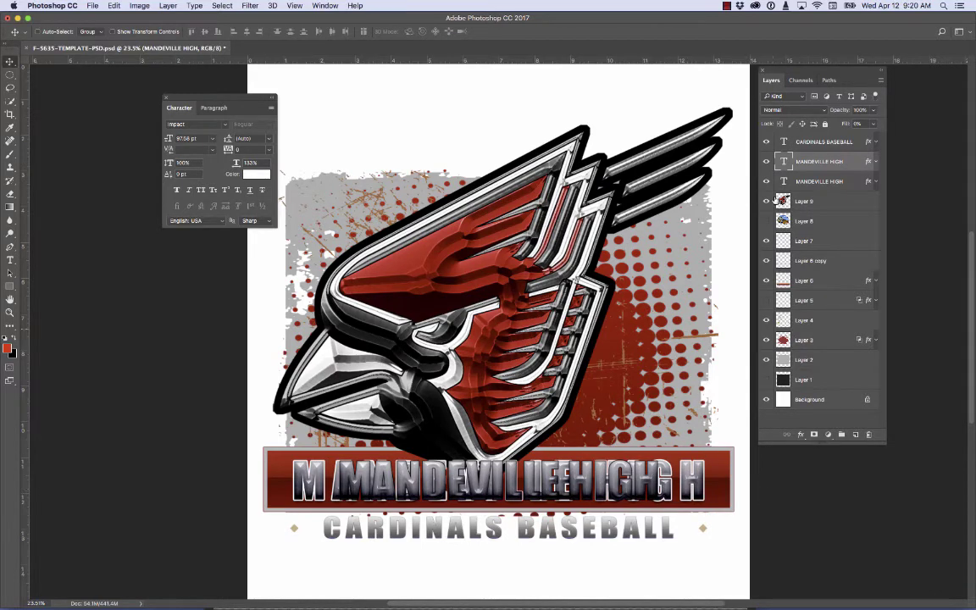
Check the lower MANDEVILLE HIGH layer's tracking and set the upper MANDEVILLE HIGH layer's tracking to the matching 140.
left_click(766, 162)
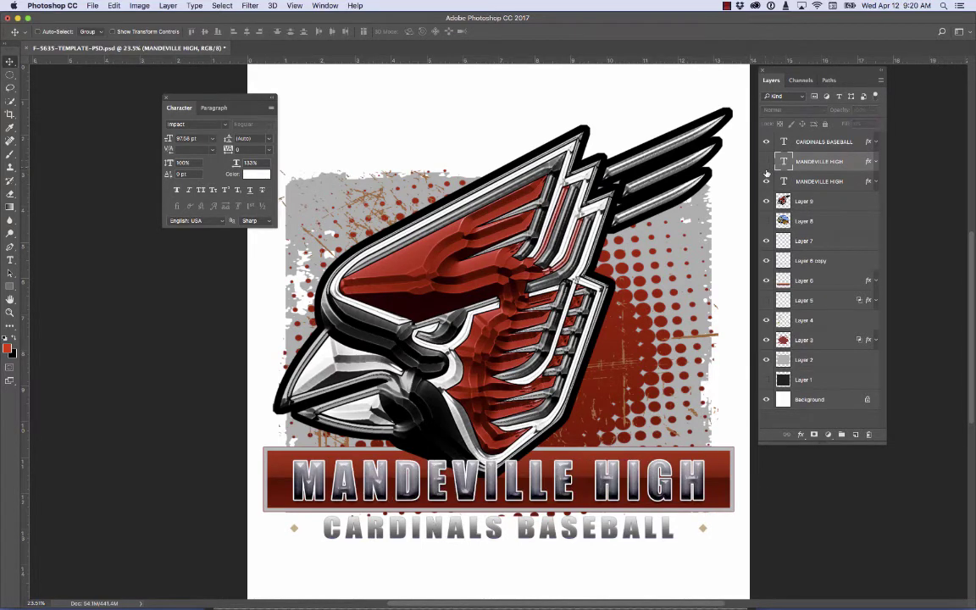
left_click(832, 182)
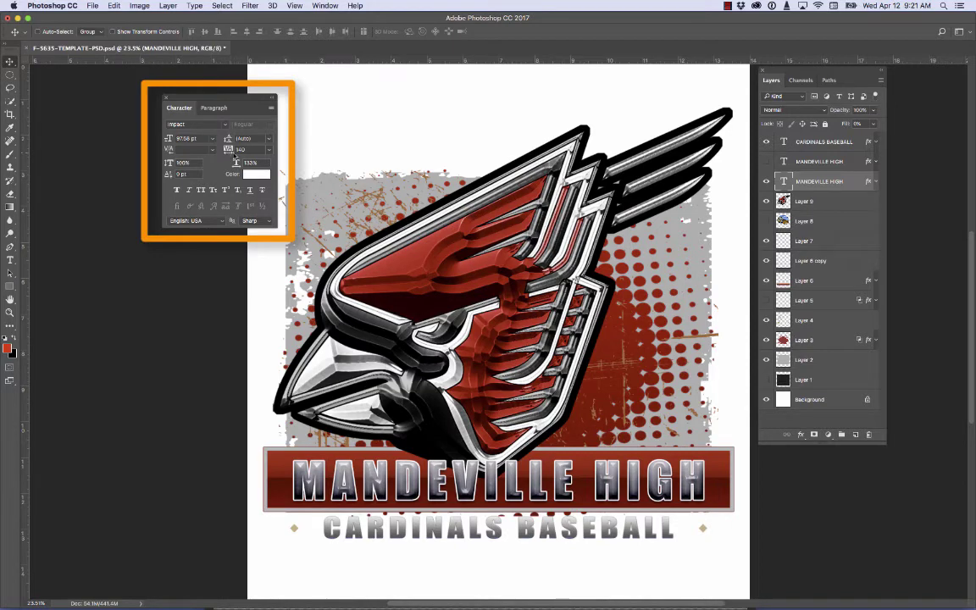
left_click(766, 161)
left_click(785, 161)
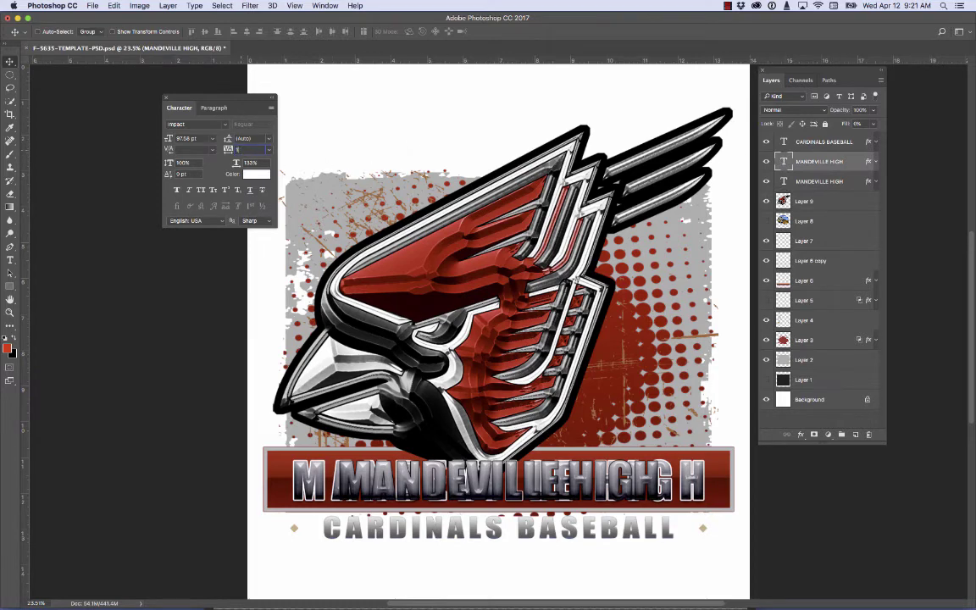
type("40")
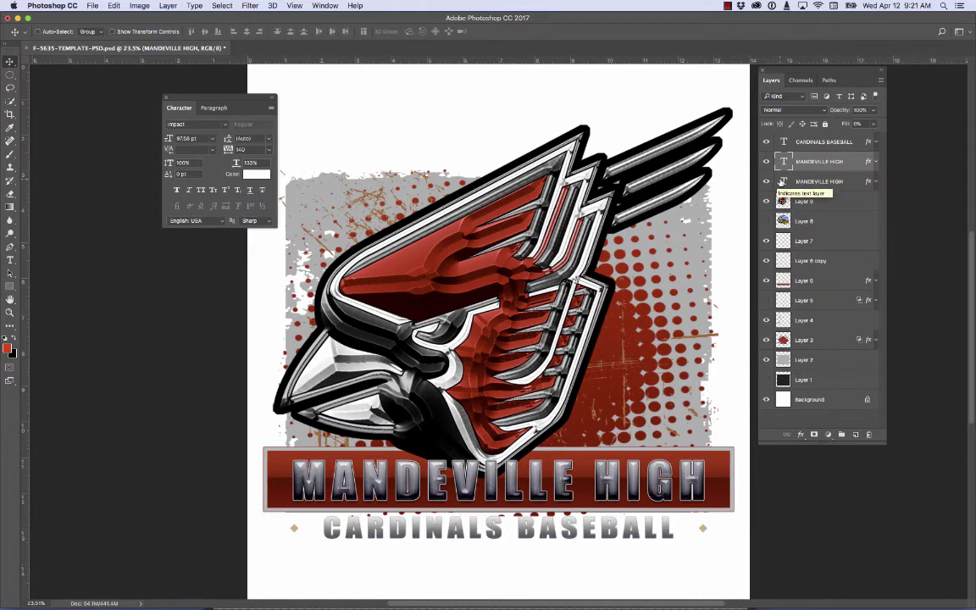
Increase the white outside Stroke on the lower MANDEVILLE HIGH text layer to 16 px.
left_click(781, 182)
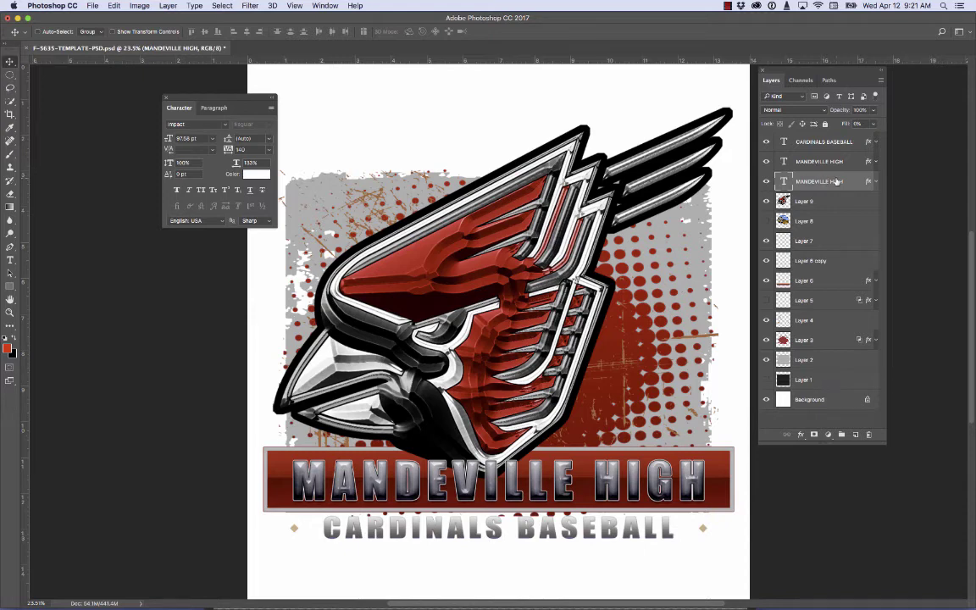
double_click(869, 182)
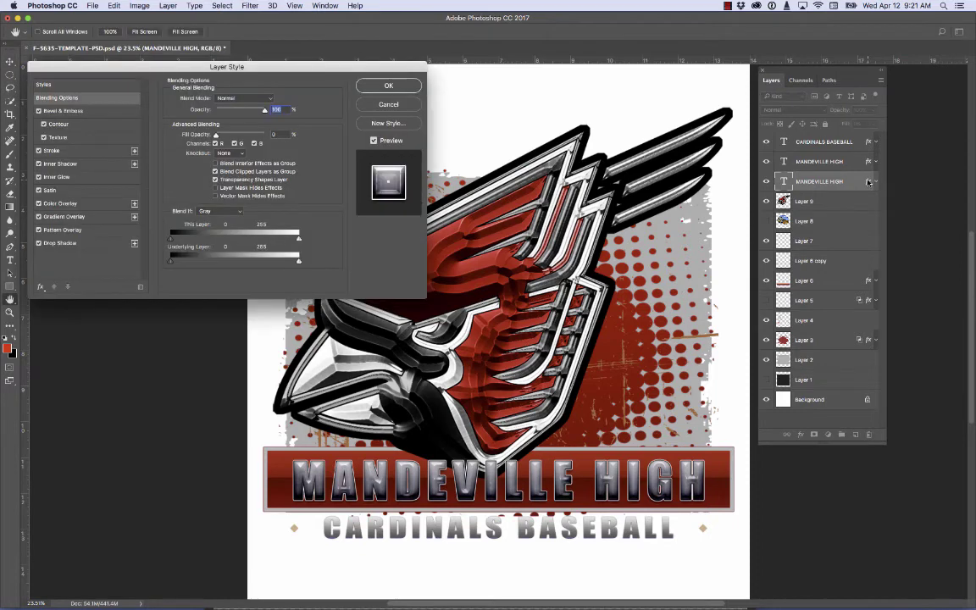
left_click(52, 151)
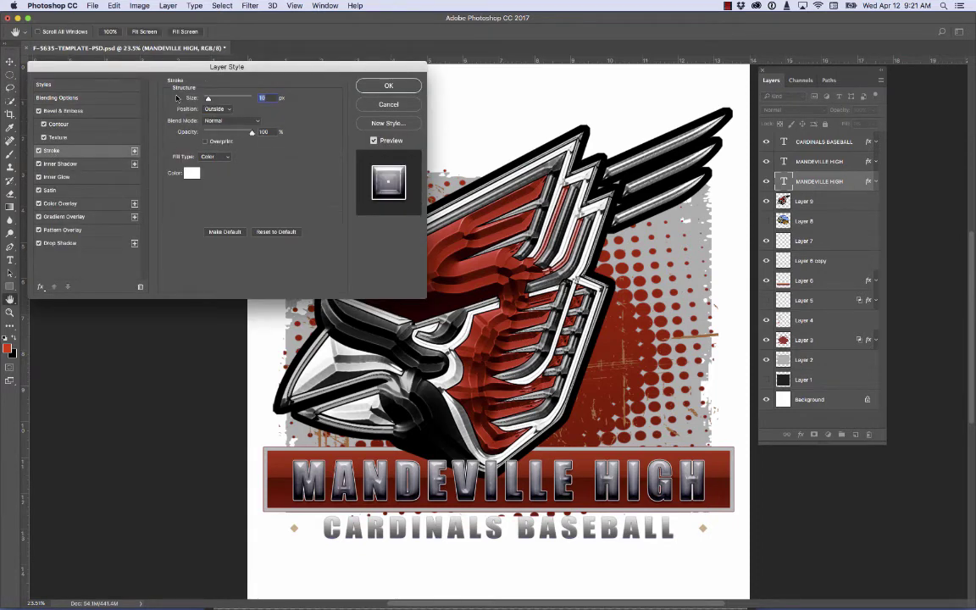
left_click_drag(208, 100, 210, 100)
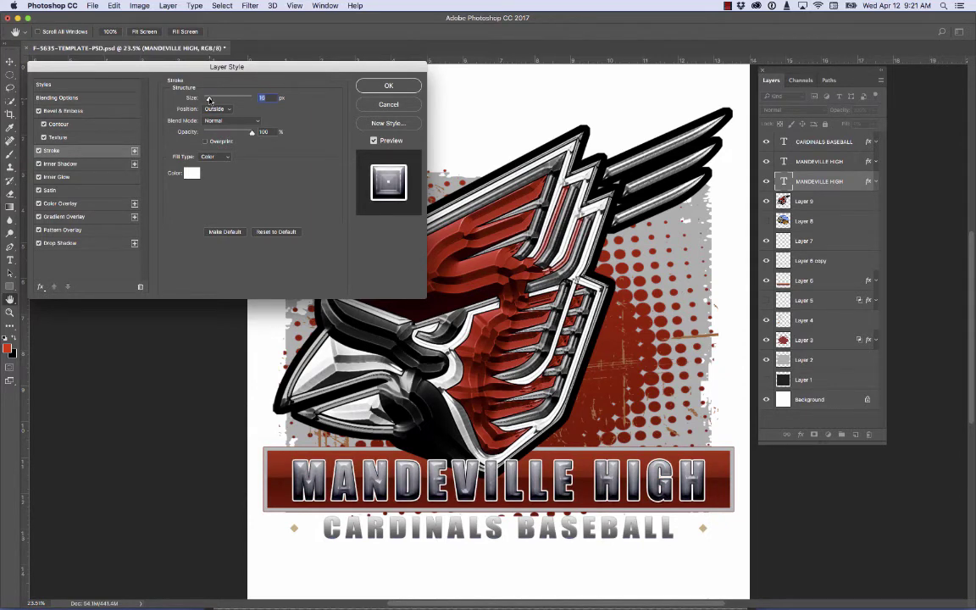
left_click(388, 85)
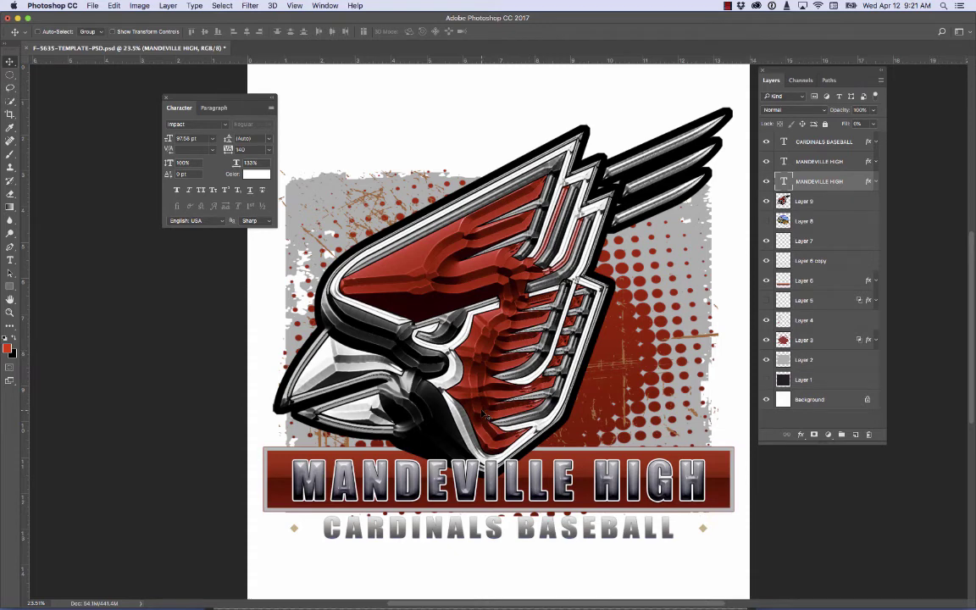
Show the dark Layer 1 backdrop behind the artwork.
left_click(766, 379)
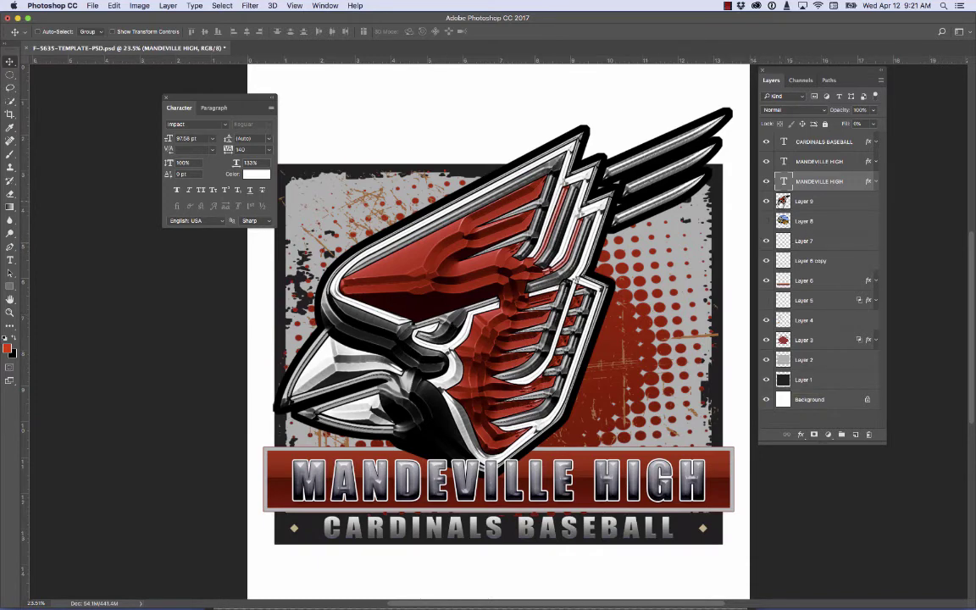
Nudge the bird mascot on Layer 9 up and slightly left, and move its layer to the top of the layer stack.
left_click(784, 201)
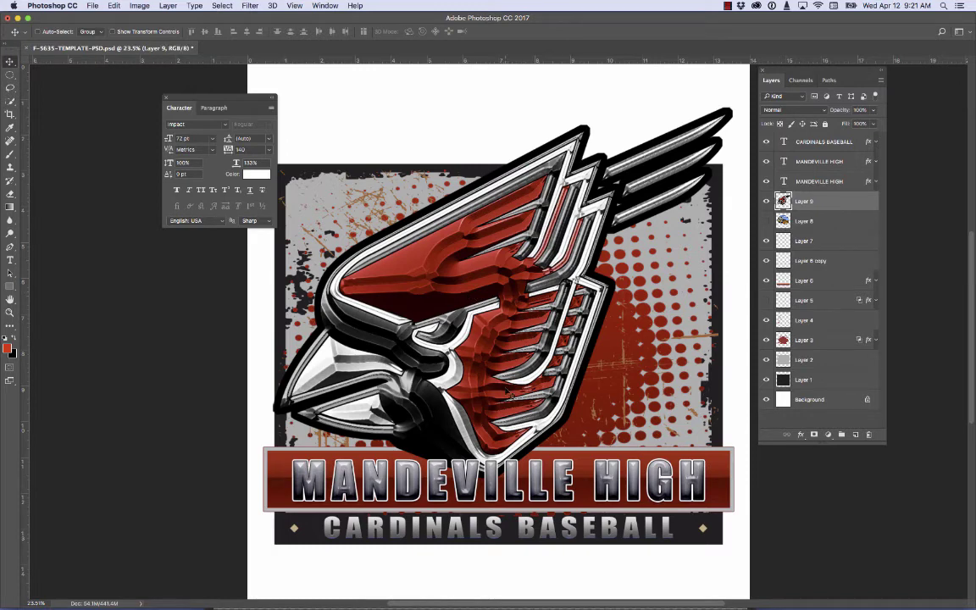
left_click_drag(505, 391, 506, 380)
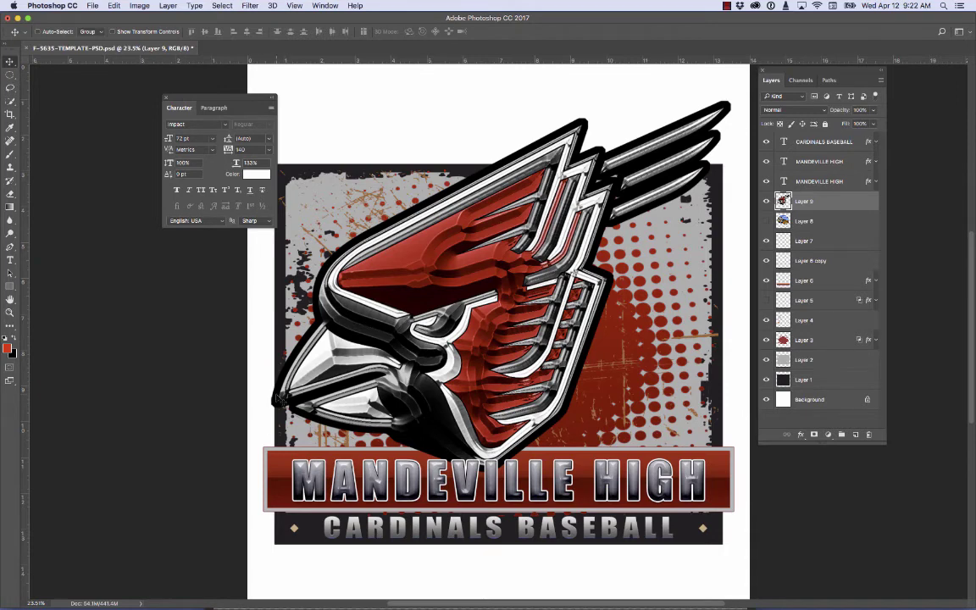
left_click_drag(521, 383, 515, 378)
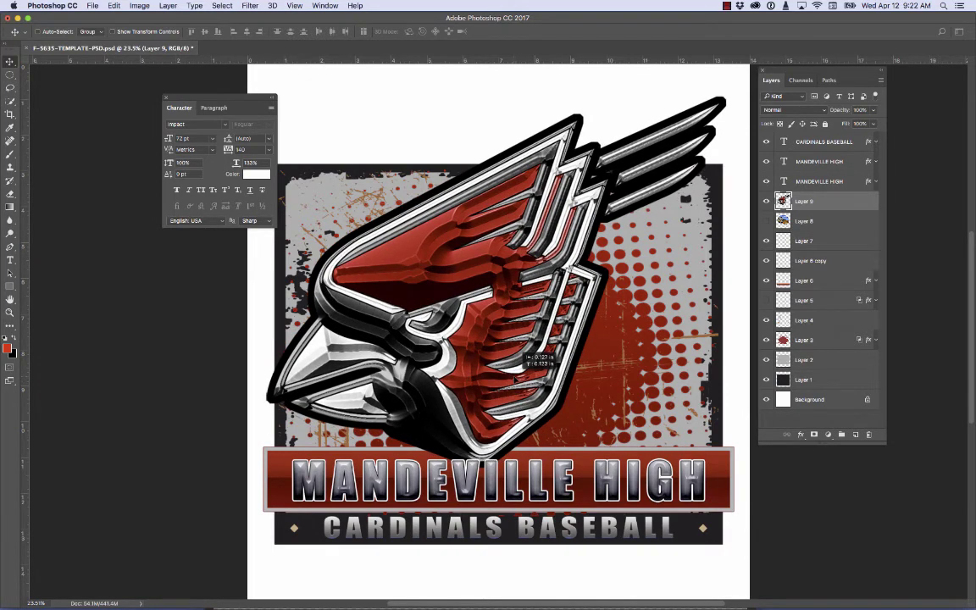
left_click_drag(522, 352, 522, 353)
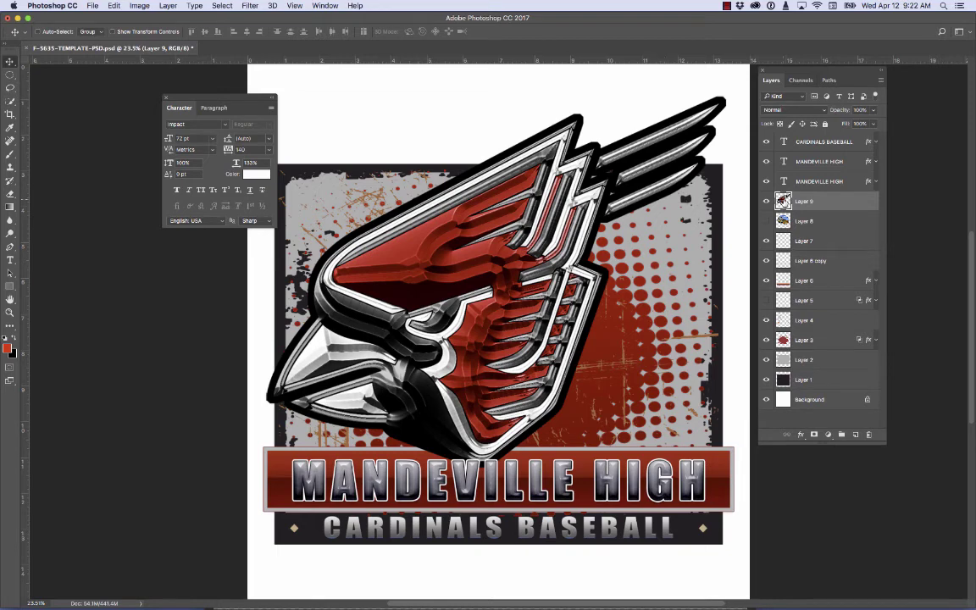
left_click_drag(783, 201, 782, 137)
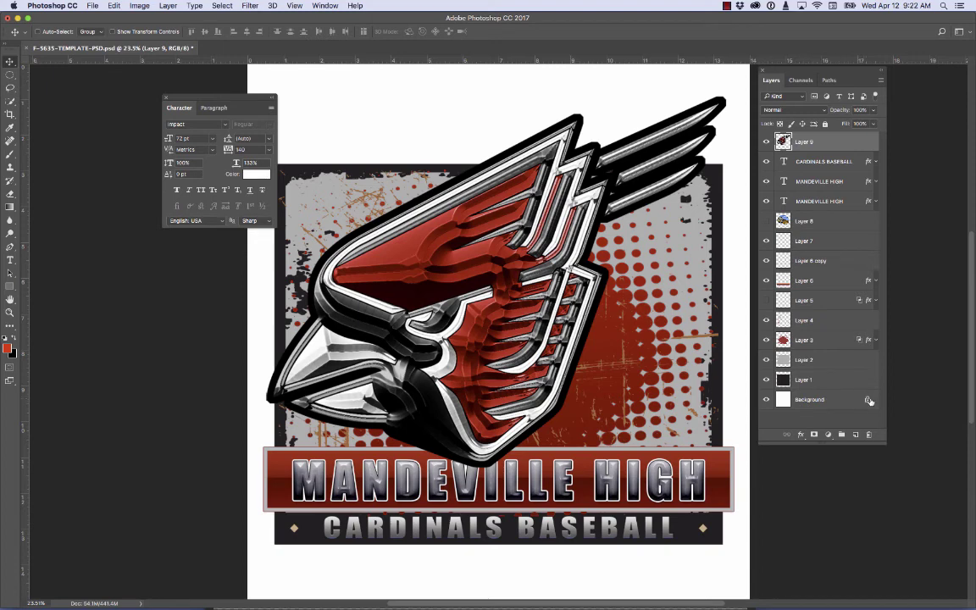
Preview the design without the white Background layer, restore it, and fill it with a medium gray foreground color.
left_click(767, 400)
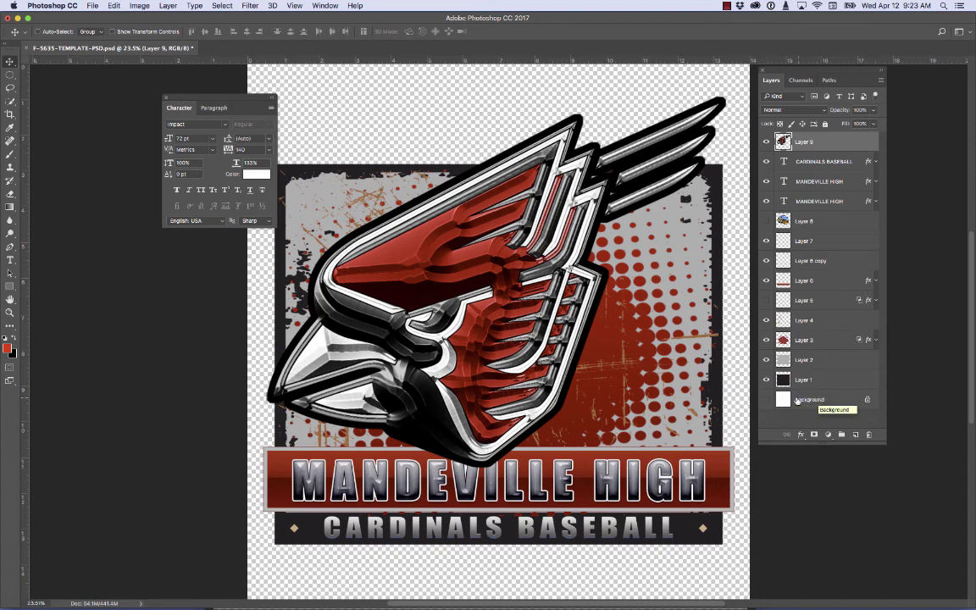
left_click(766, 400)
left_click(784, 400)
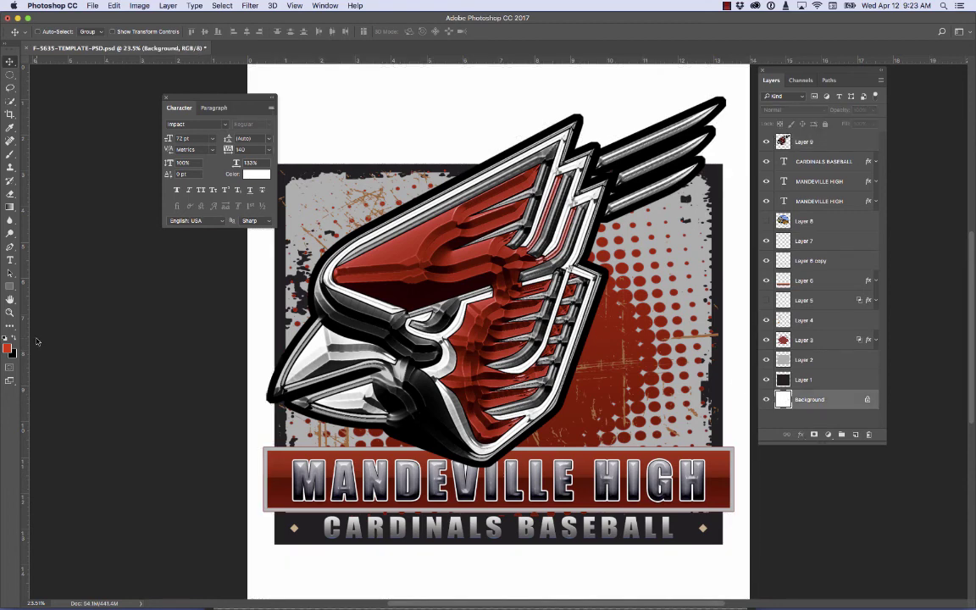
left_click(7, 347)
left_click_drag(135, 160, 94, 144)
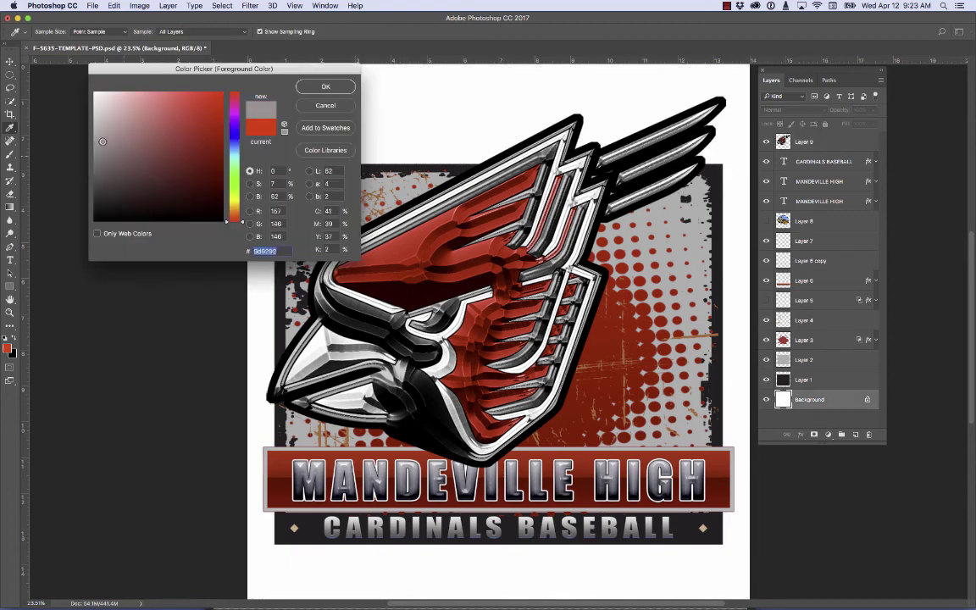
left_click(323, 85)
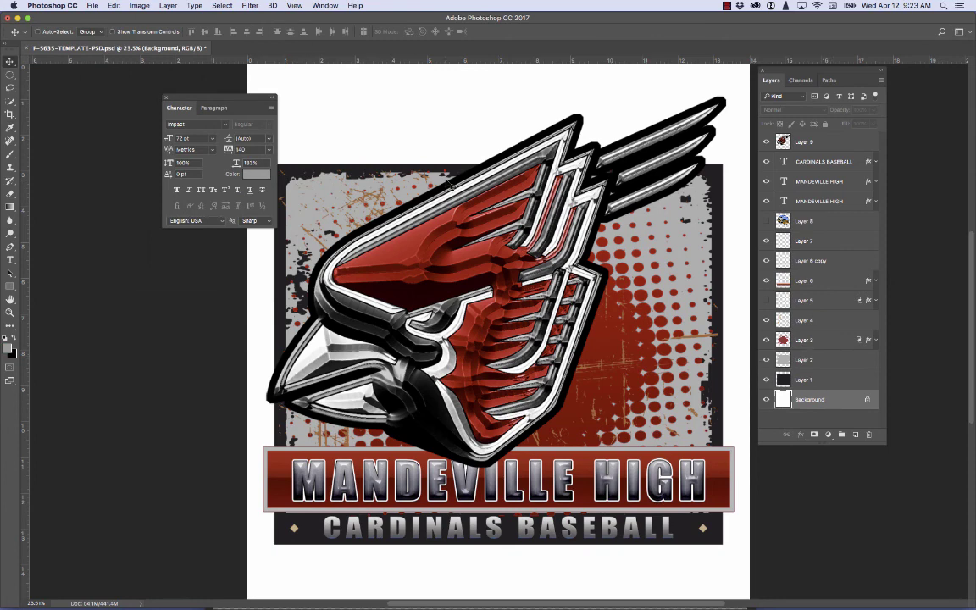
key("alt+BackSpace")
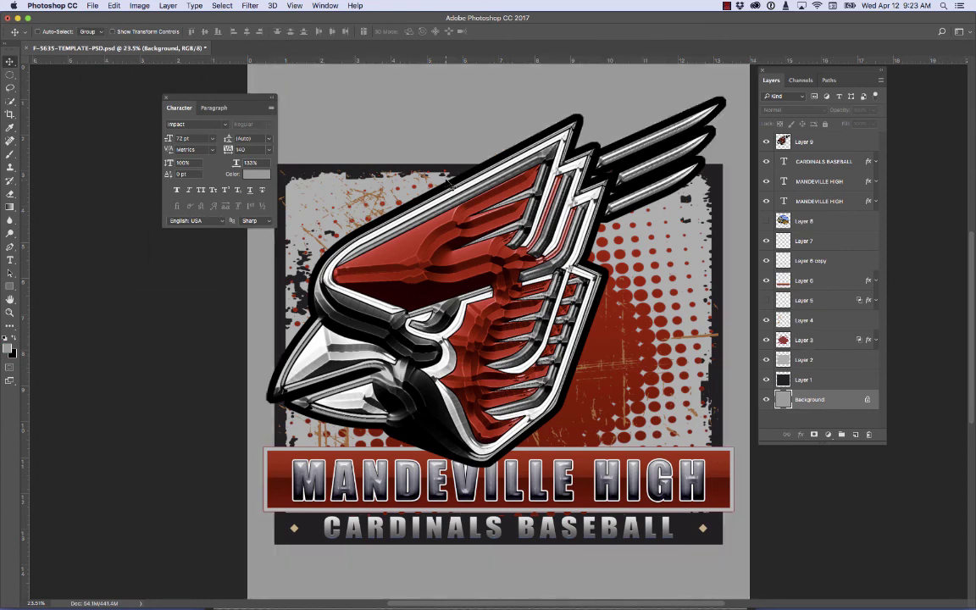